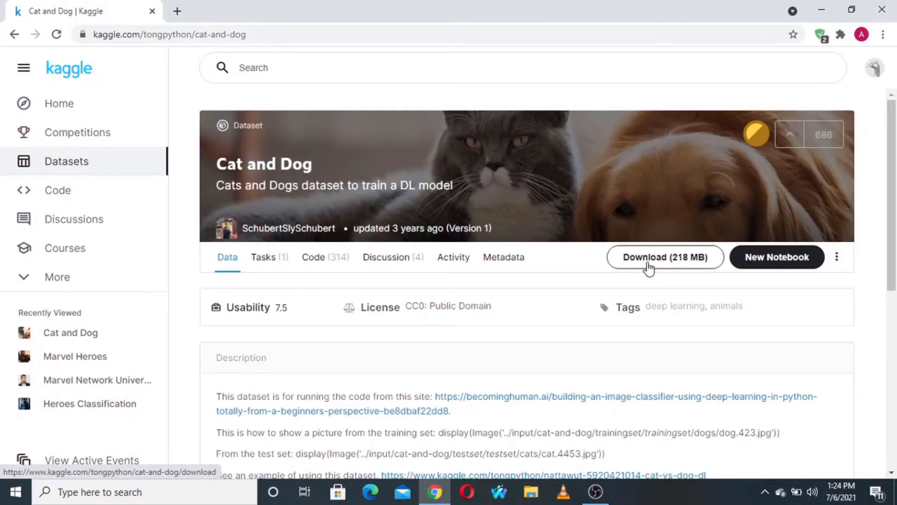
# - Download the Cat and Dog dataset from its Kaggle page and show archive.zip in its folder
pyautogui.click(648, 266)
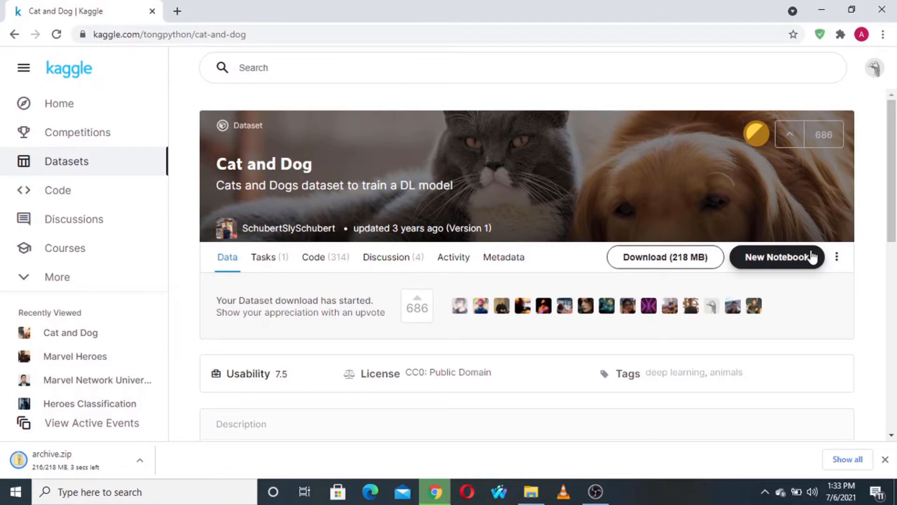
pyautogui.click(139, 461)
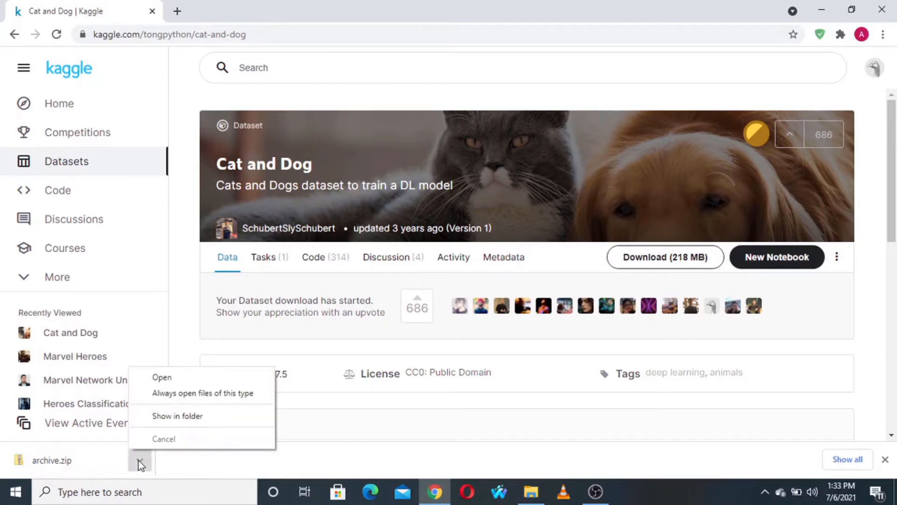
pyautogui.click(164, 415)
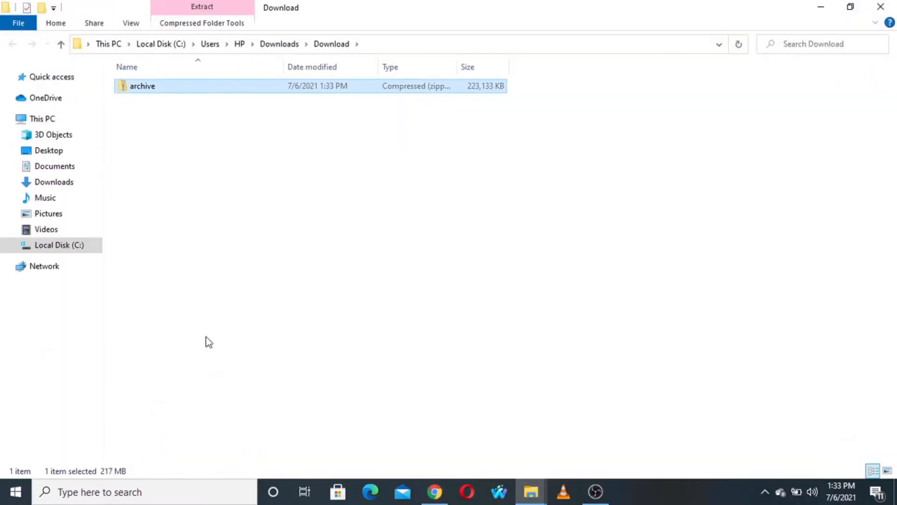
# - Extract all files from the downloaded archive into an archive folder inside Downloads\Download
pyautogui.rightClick(275, 91)
pyautogui.click(315, 146)
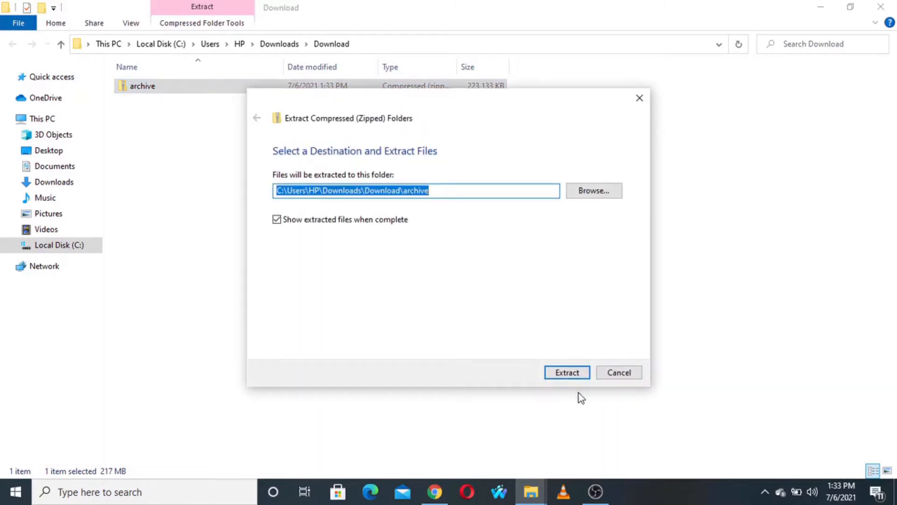
pyautogui.click(566, 372)
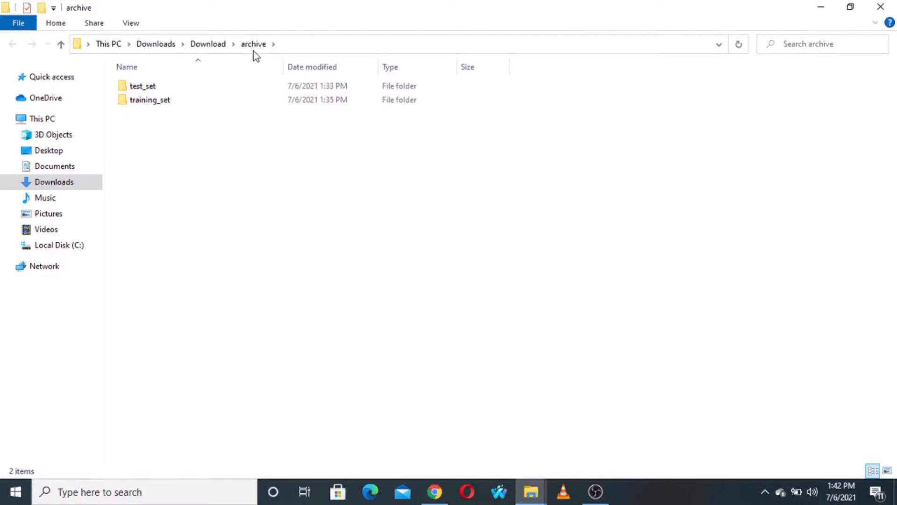
# - Examine the images in the cats folder and the dogs folder of the extracted test_set
pyautogui.doubleClick(178, 86)
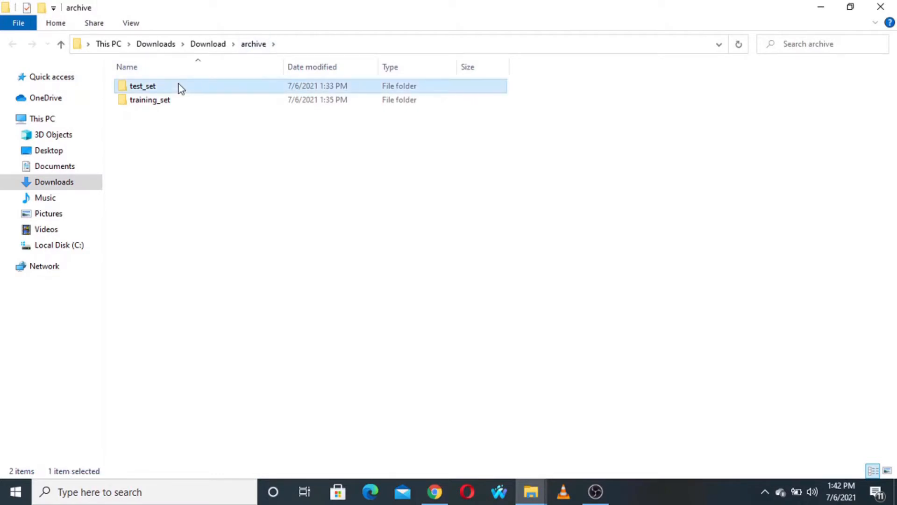
pyautogui.click(180, 88)
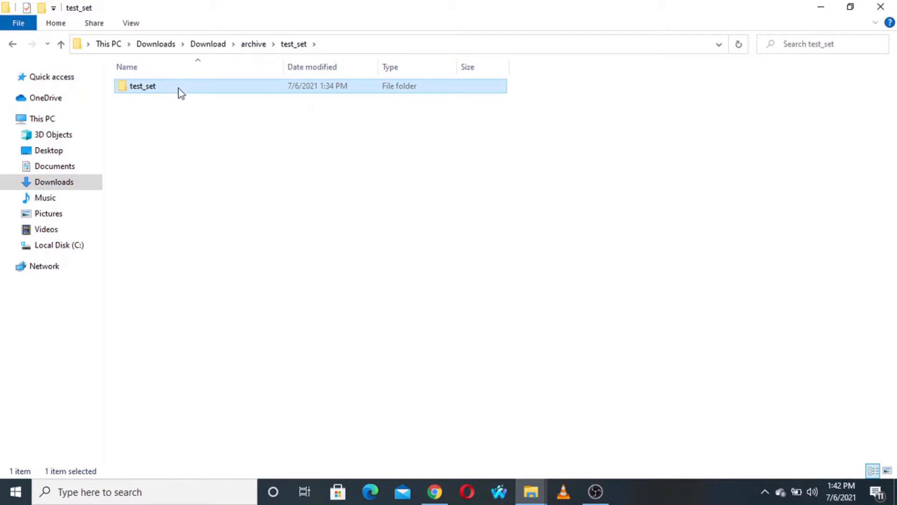
pyautogui.doubleClick(181, 88)
pyautogui.click(180, 88)
pyautogui.doubleClick(180, 89)
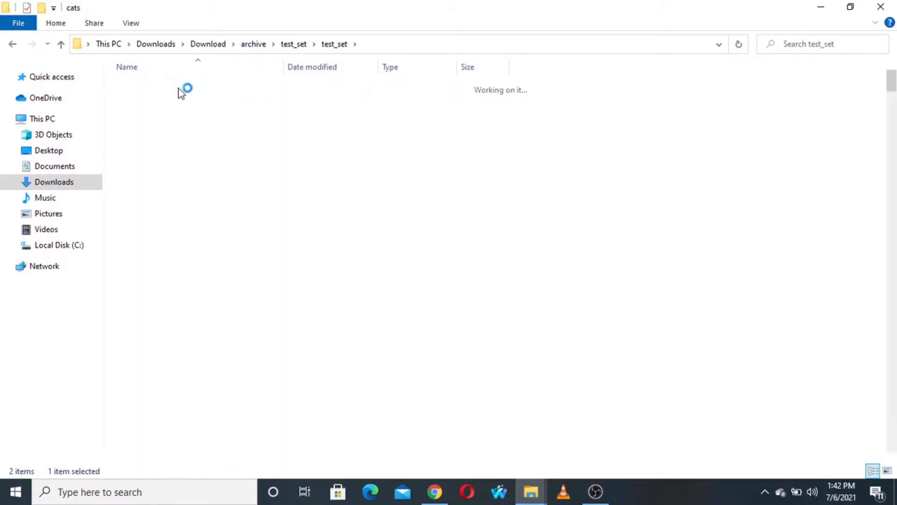
pyautogui.scroll(-3, 310, 245)
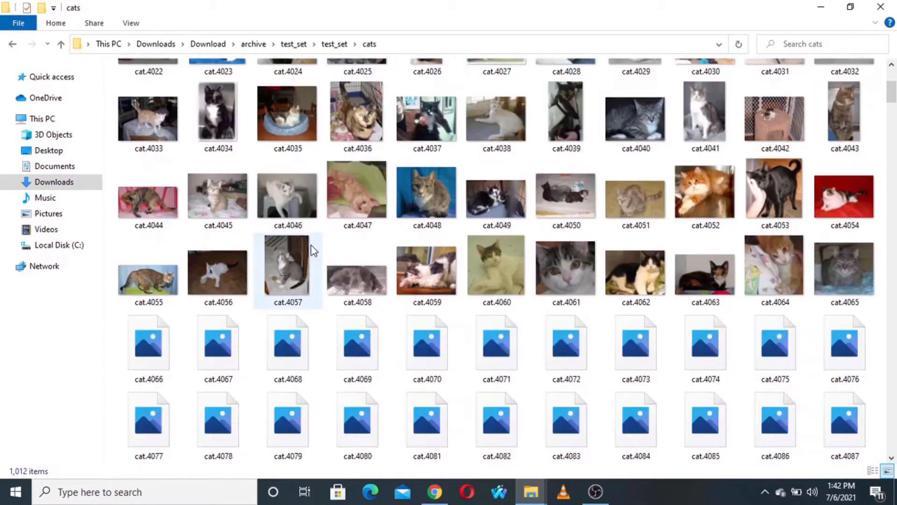
pyautogui.scroll(-9, 311, 246)
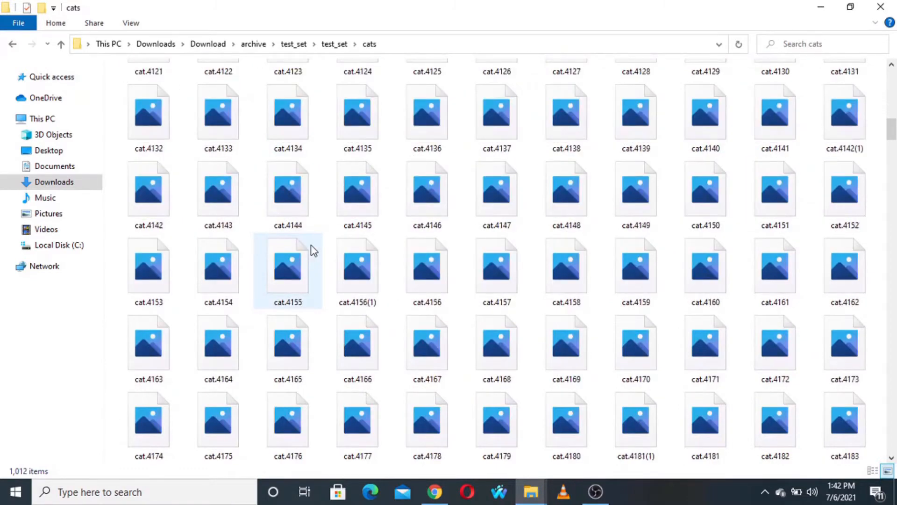
pyautogui.scroll(11, 311, 246)
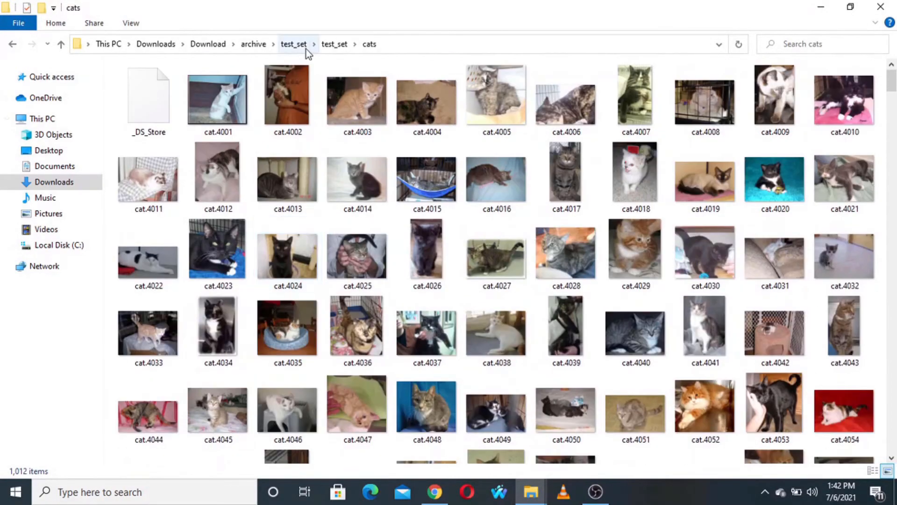
pyautogui.click(334, 43)
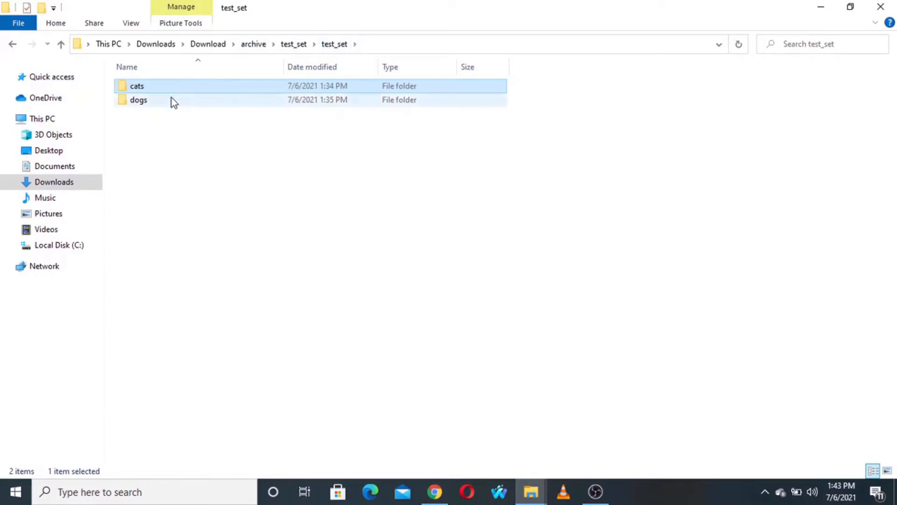
pyautogui.doubleClick(172, 99)
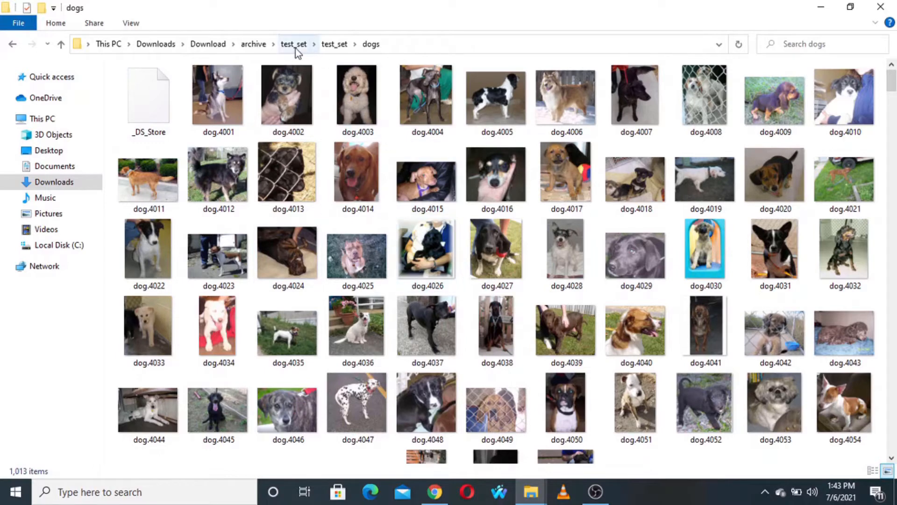
# - Return to the archive folder and examine the dogs and cats image folders of training_set
pyautogui.click(253, 46)
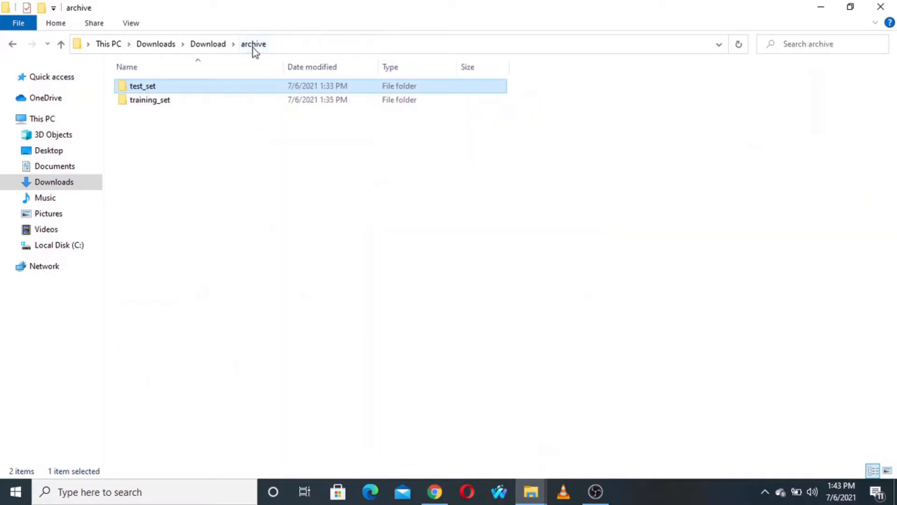
pyautogui.doubleClick(196, 104)
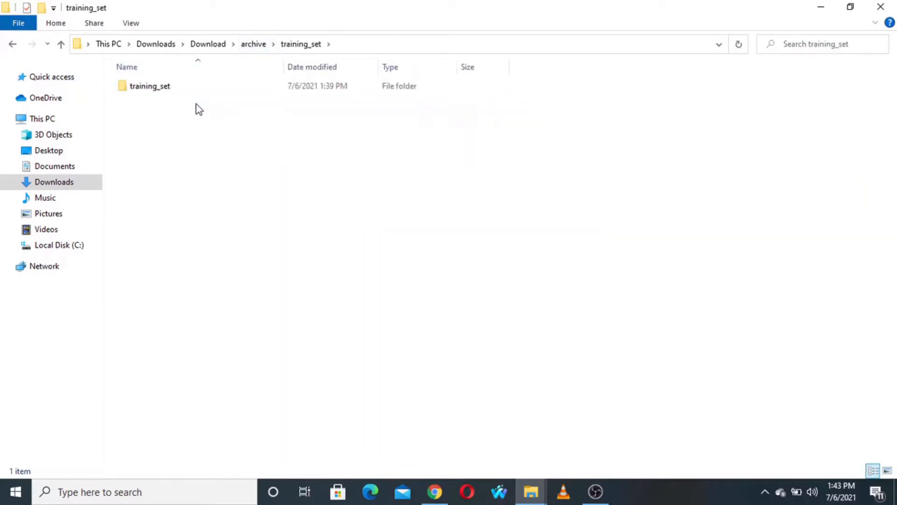
pyautogui.doubleClick(191, 86)
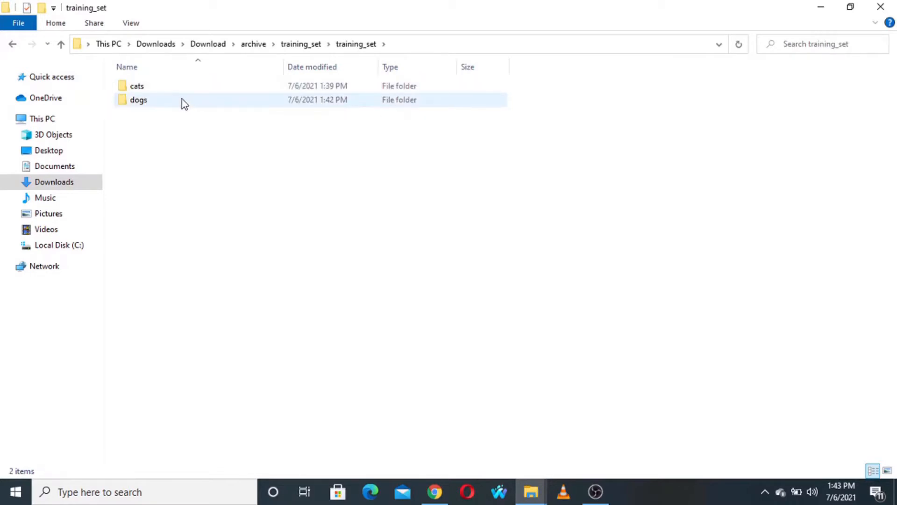
pyautogui.doubleClick(185, 101)
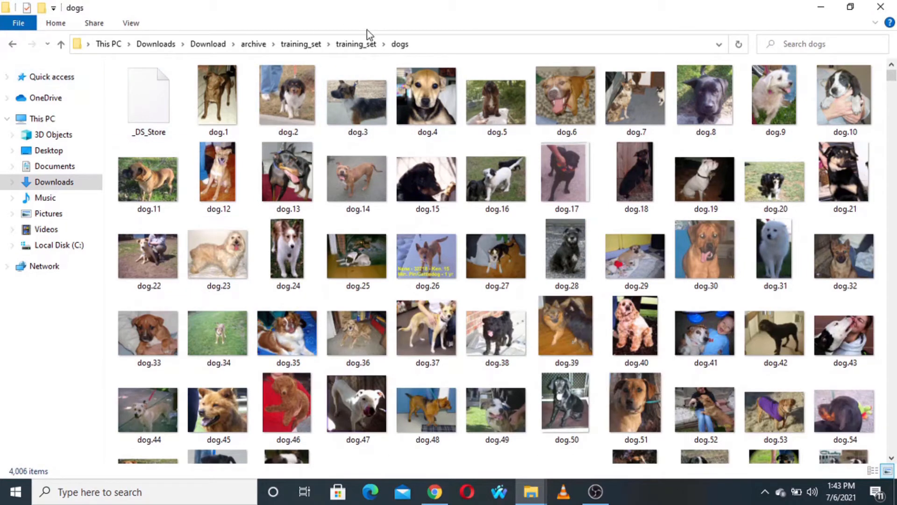
pyautogui.click(299, 44)
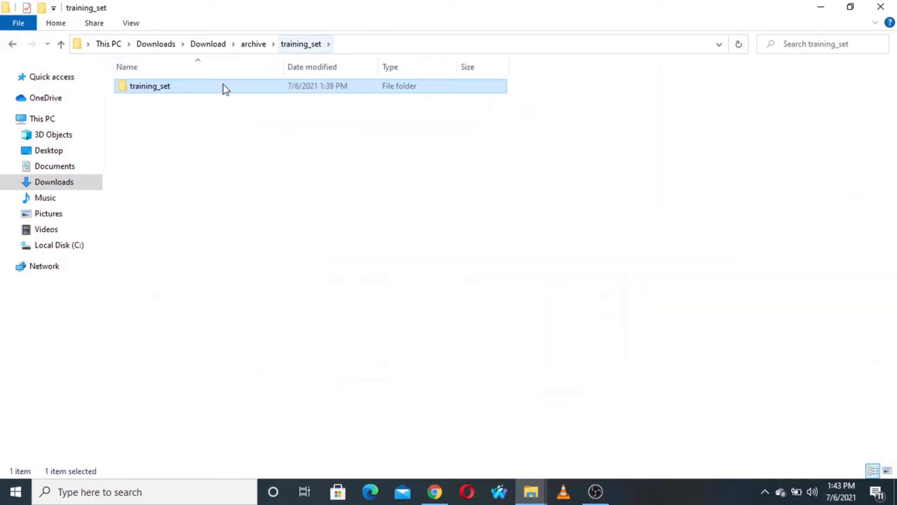
pyautogui.doubleClick(212, 86)
pyautogui.click(203, 95)
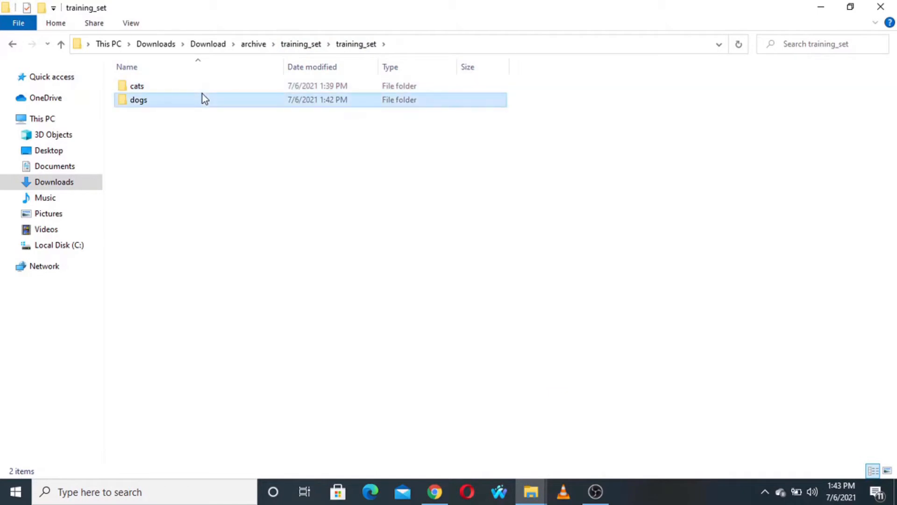
pyautogui.click(199, 87)
pyautogui.doubleClick(199, 87)
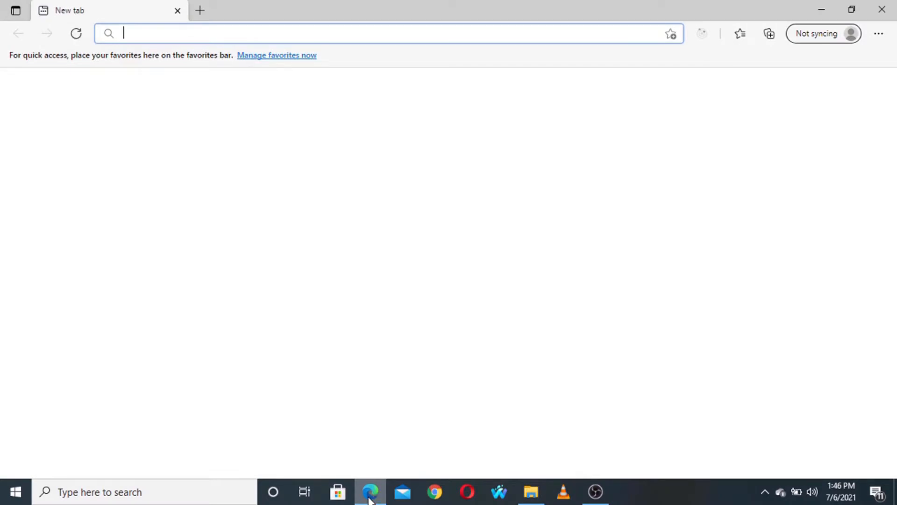
# - In Microsoft Edge, search the web for teachable machine and open the Teachable Machine website
pyautogui.write('tea')
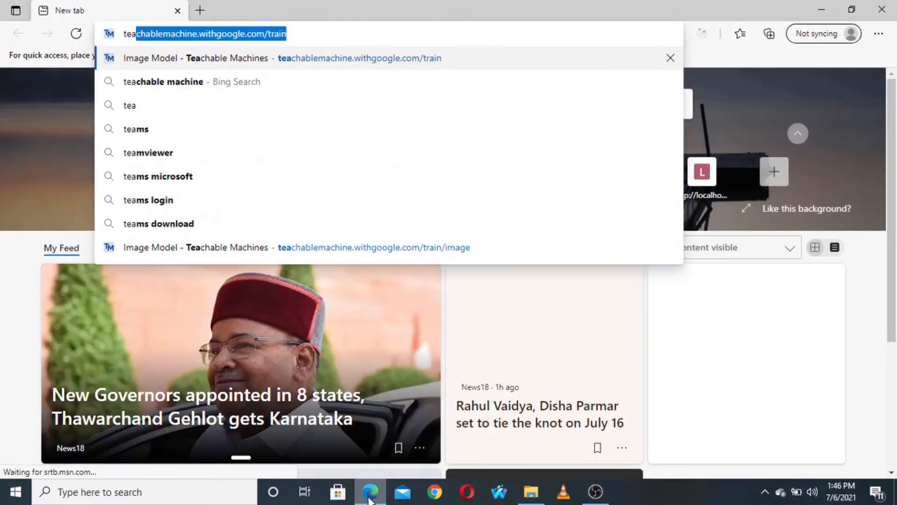
pyautogui.press('Down')
pyautogui.press('Return')
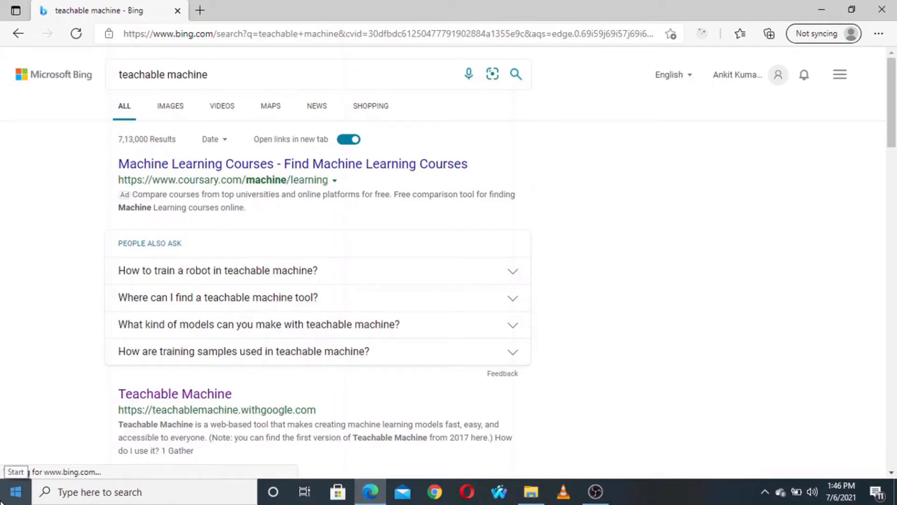
pyautogui.click(161, 395)
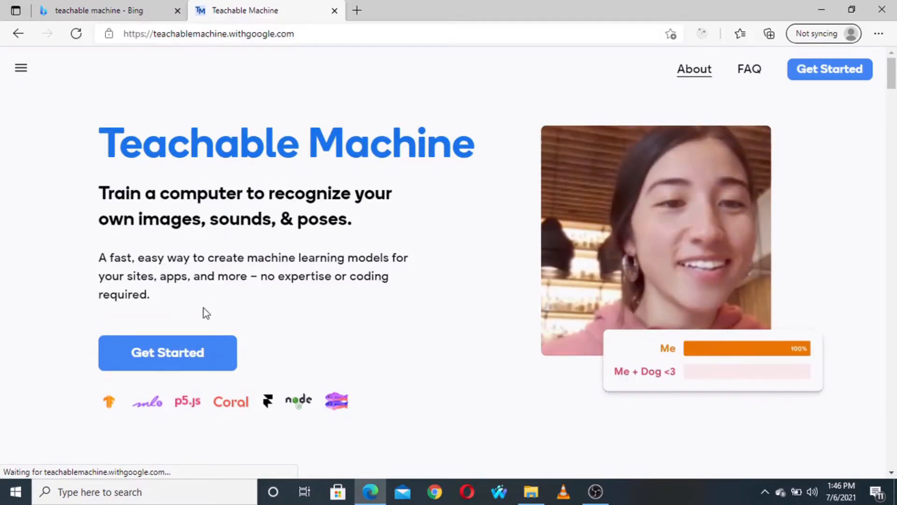
# - Start a new Image Project in Teachable Machine using the Standard image model
pyautogui.click(187, 362)
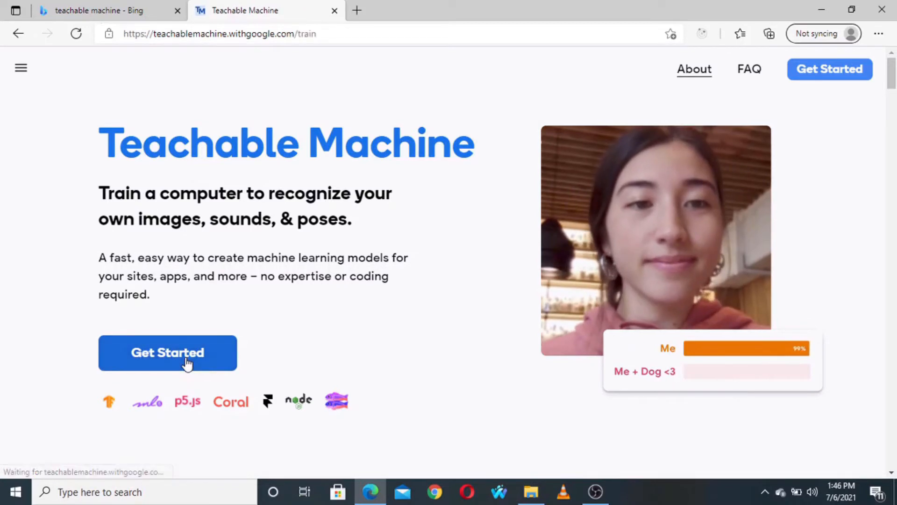
pyautogui.scroll(-2, 187, 363)
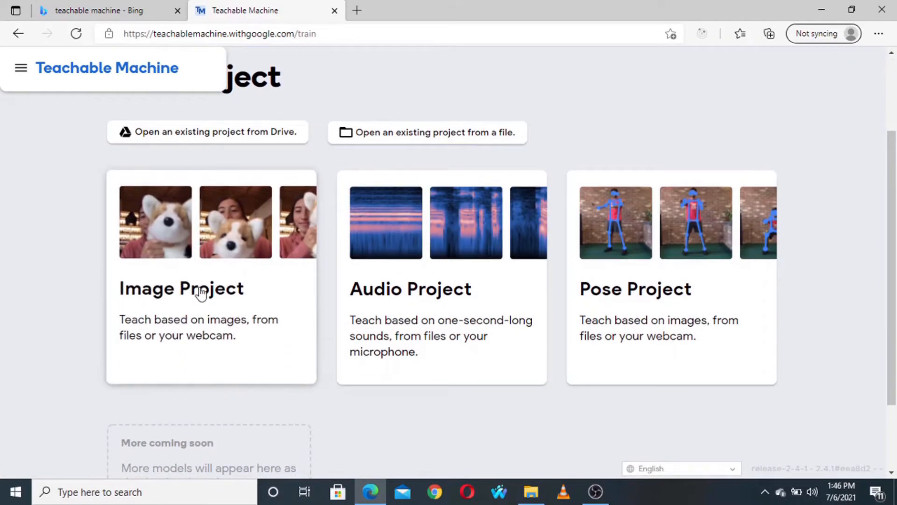
pyautogui.scroll(2, 196, 234)
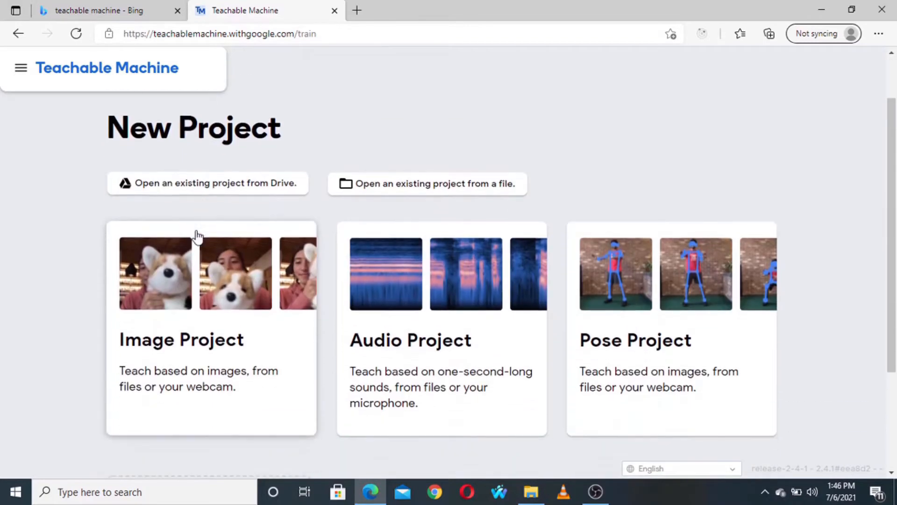
pyautogui.click(189, 292)
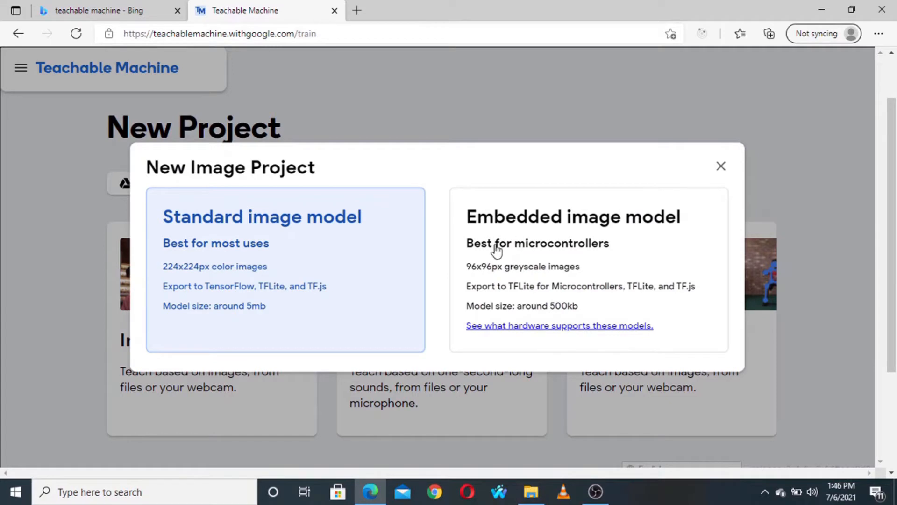
pyautogui.click(325, 230)
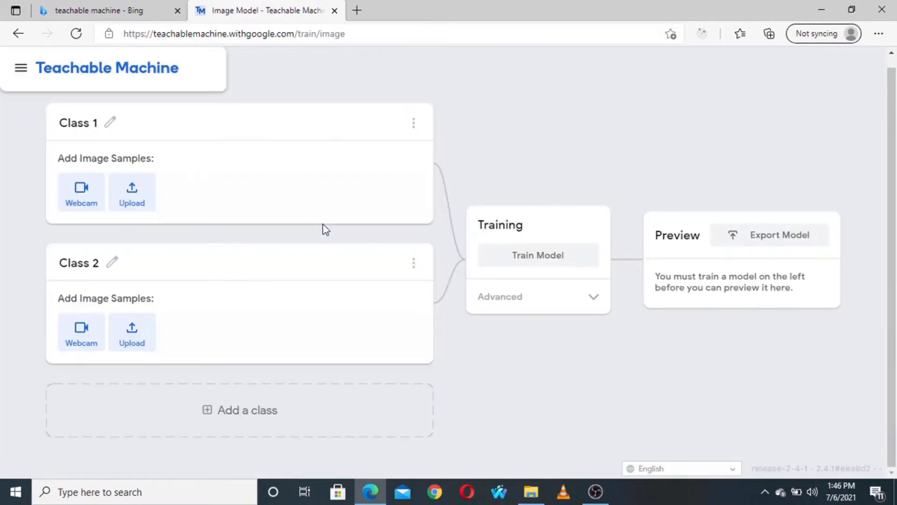
# - Rename Class 1 to Cat and Class 2 to Dog
pyautogui.click(110, 123)
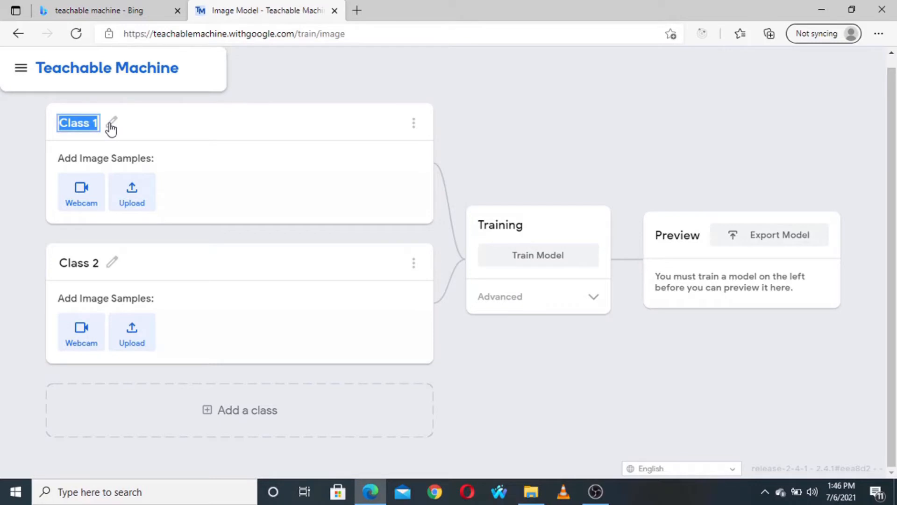
pyautogui.write('ca')
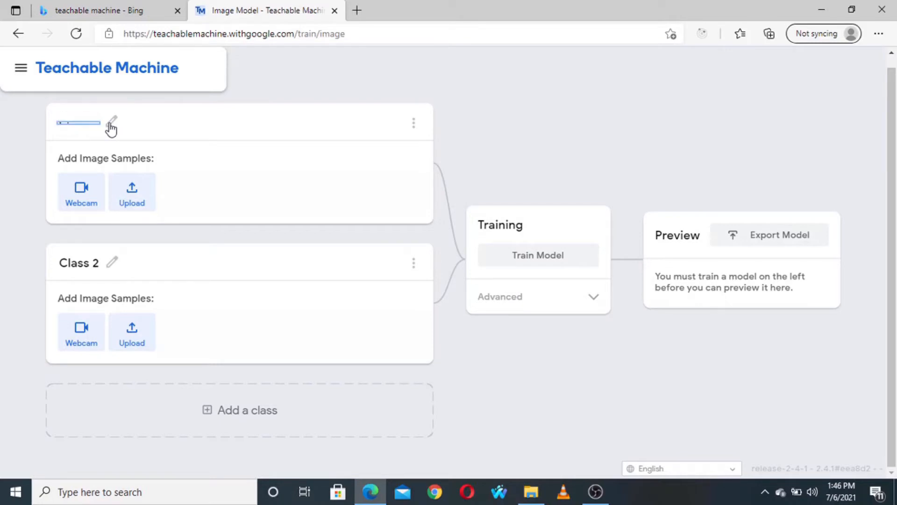
pyautogui.write('Ca')
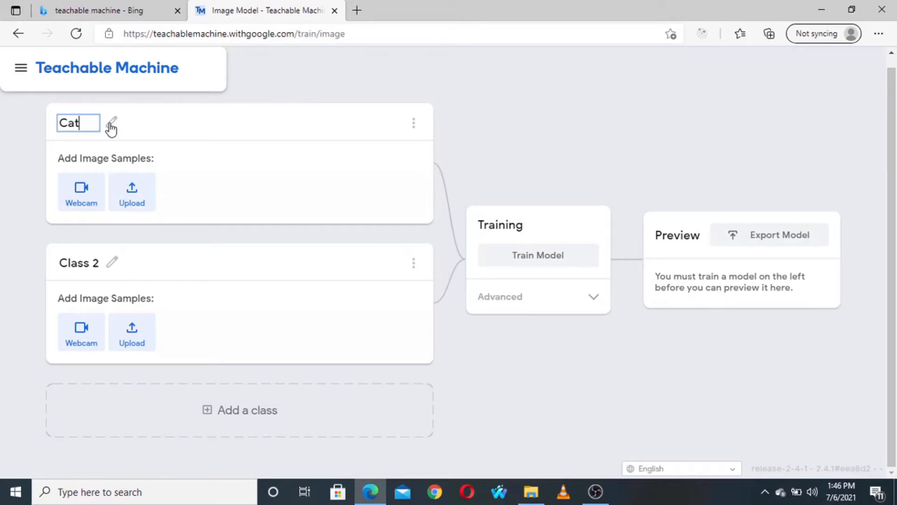
pyautogui.write('t')
pyautogui.click(112, 264)
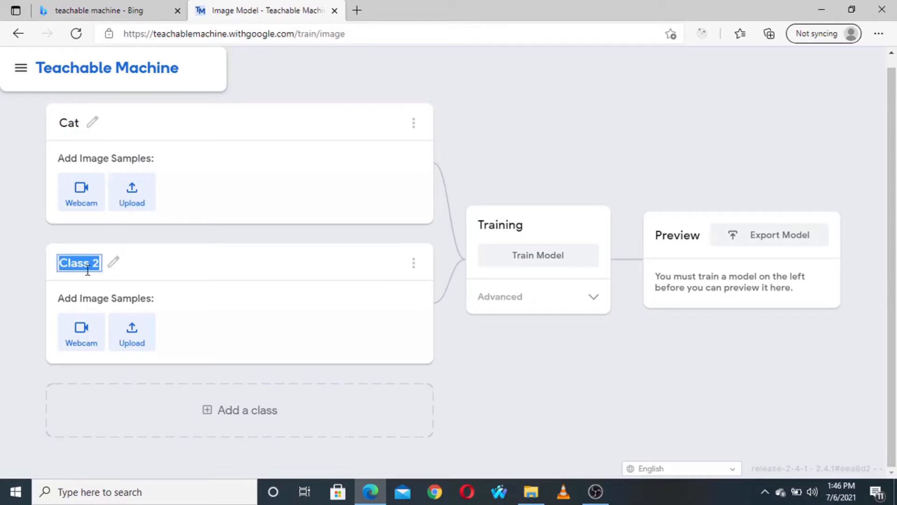
pyautogui.write('Dog')
pyautogui.press('Return')
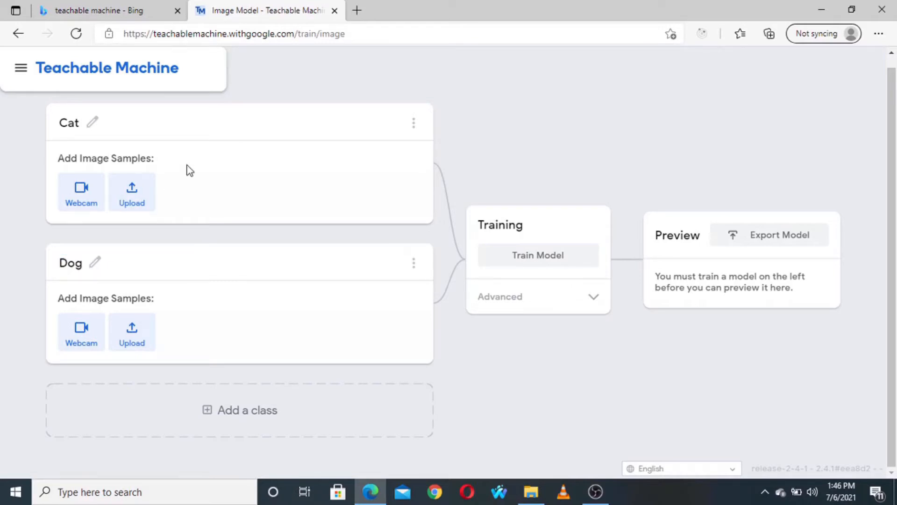
# - Upload all images from the cats folder of training_set as samples for the Cat class and close its upload area
pyautogui.click(132, 201)
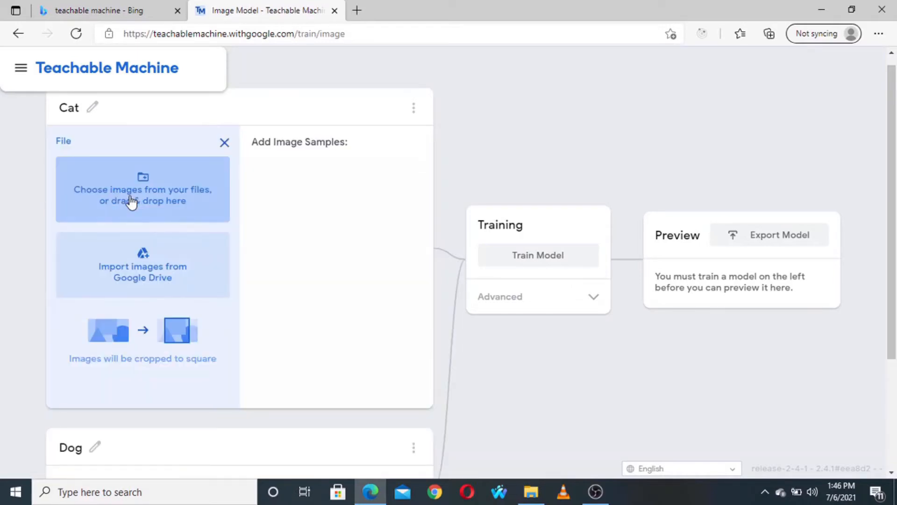
pyautogui.click(130, 200)
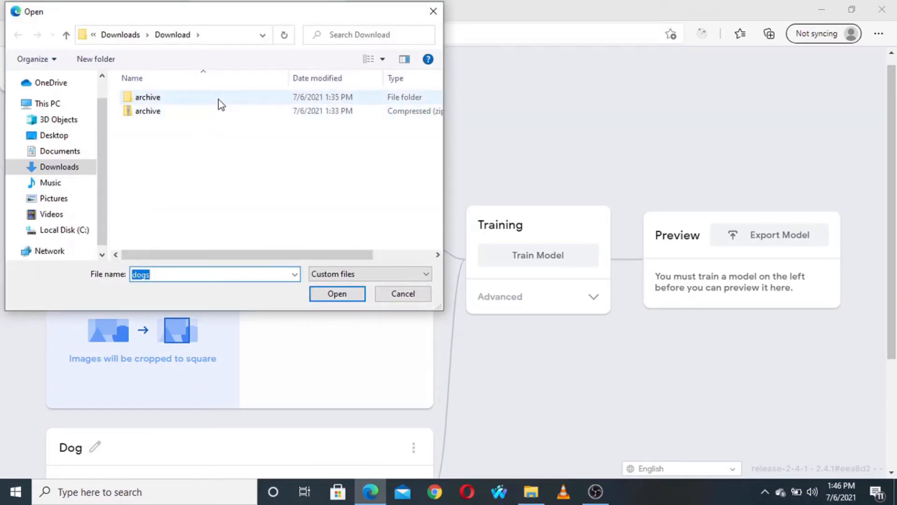
pyautogui.doubleClick(221, 104)
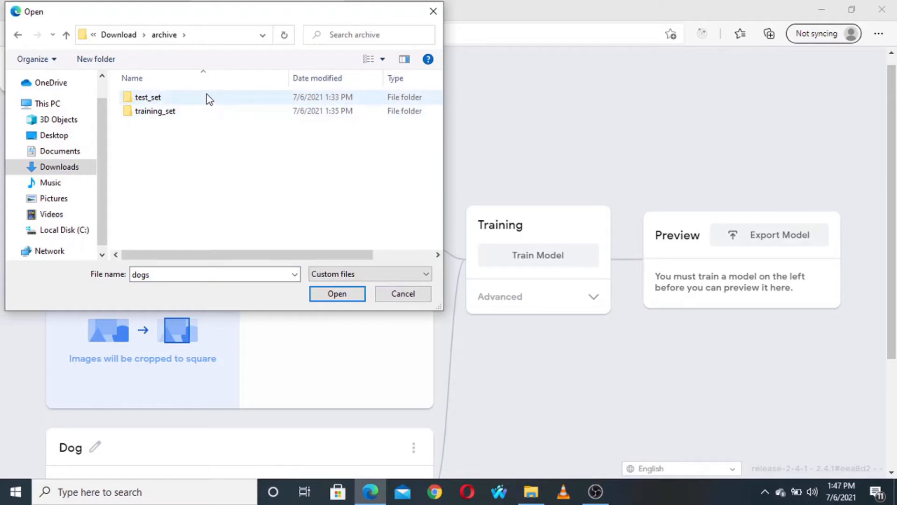
pyautogui.doubleClick(206, 110)
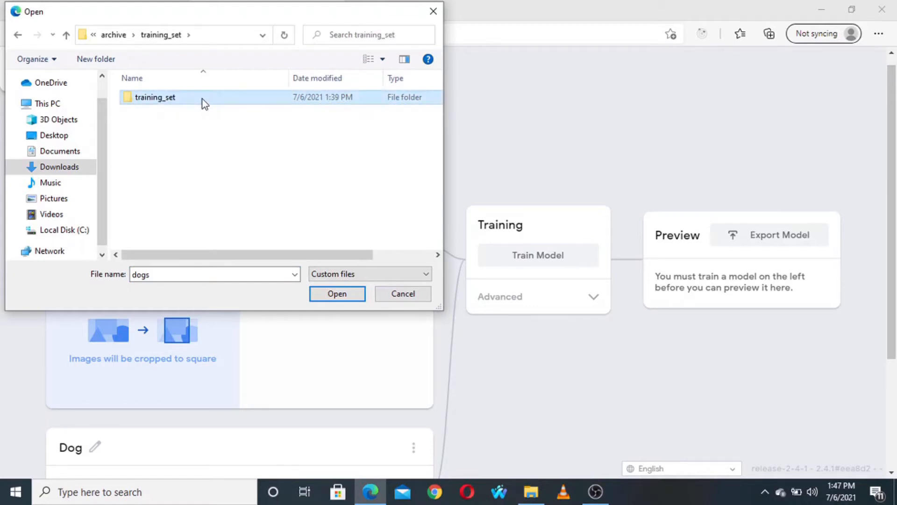
pyautogui.doubleClick(202, 99)
pyautogui.doubleClick(202, 99)
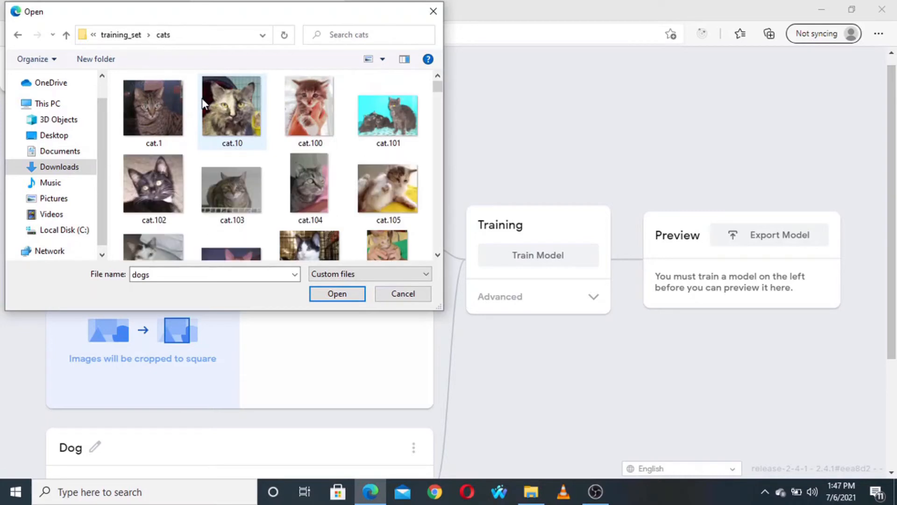
pyautogui.click(167, 112)
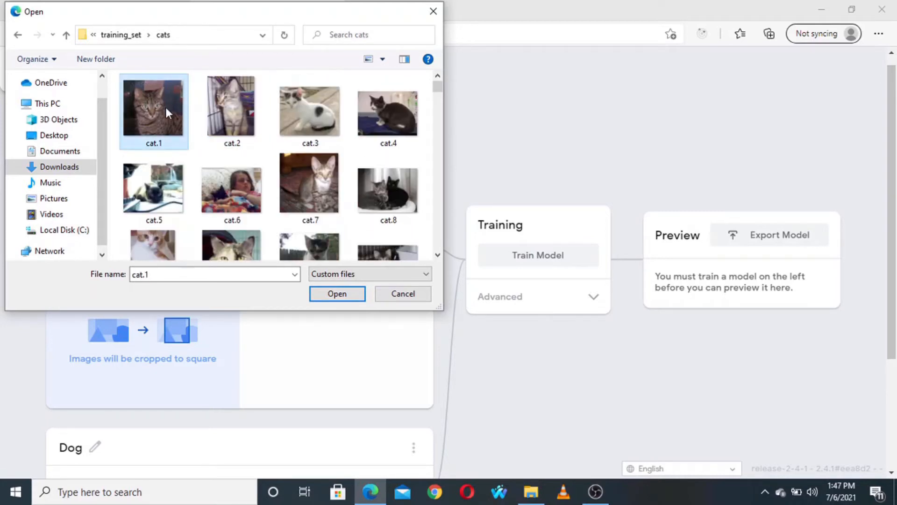
pyautogui.hotkey('ctrl', 'a')
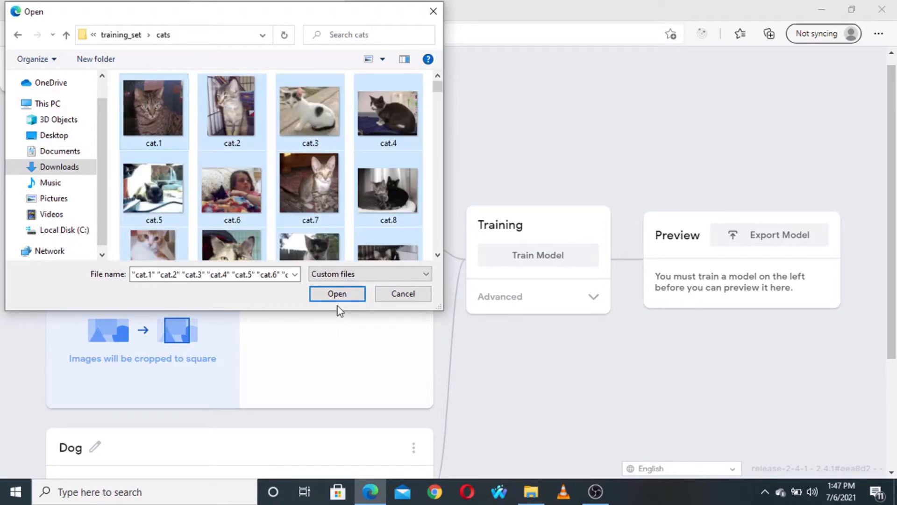
pyautogui.click(336, 294)
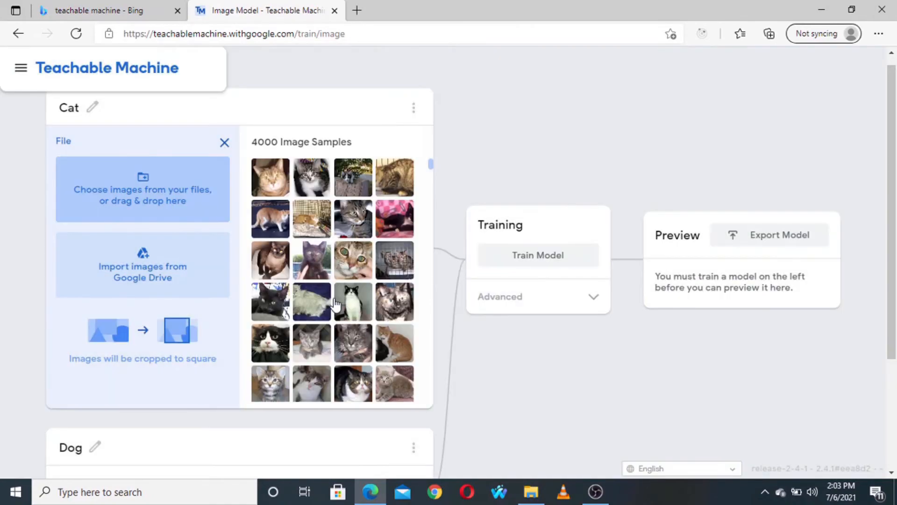
pyautogui.click(225, 143)
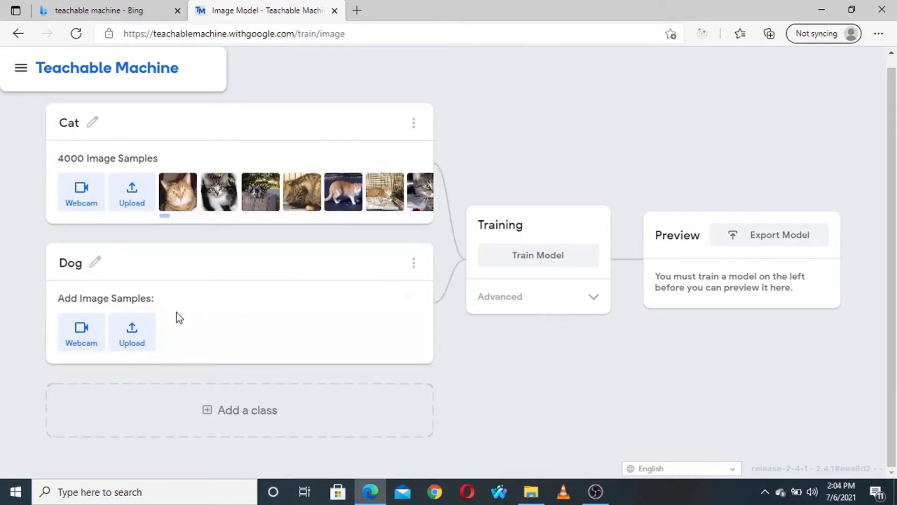
# - Upload all images from the dogs folder of training_set as samples for the Dog class
pyautogui.click(132, 336)
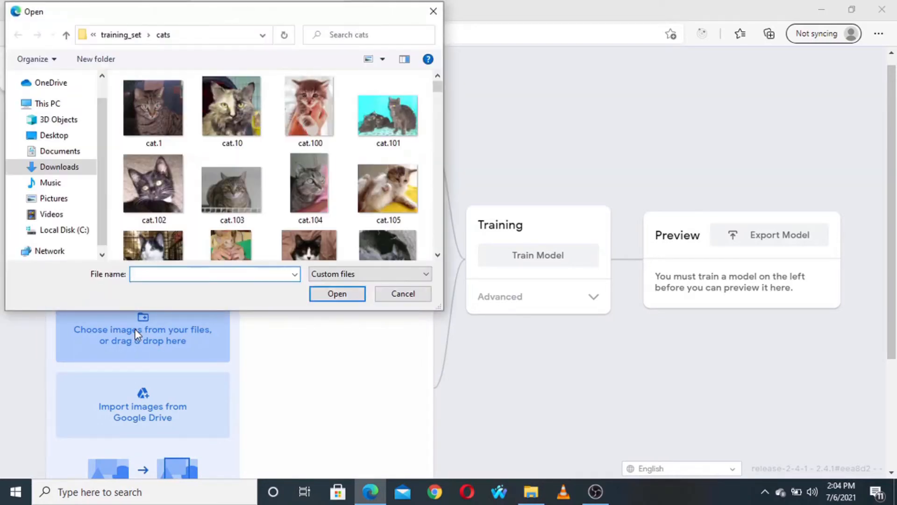
pyautogui.click(118, 35)
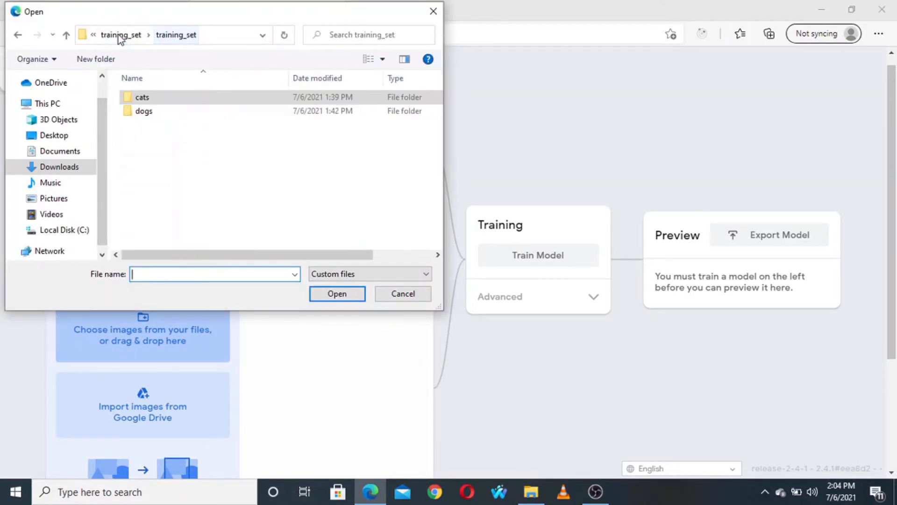
pyautogui.doubleClick(175, 116)
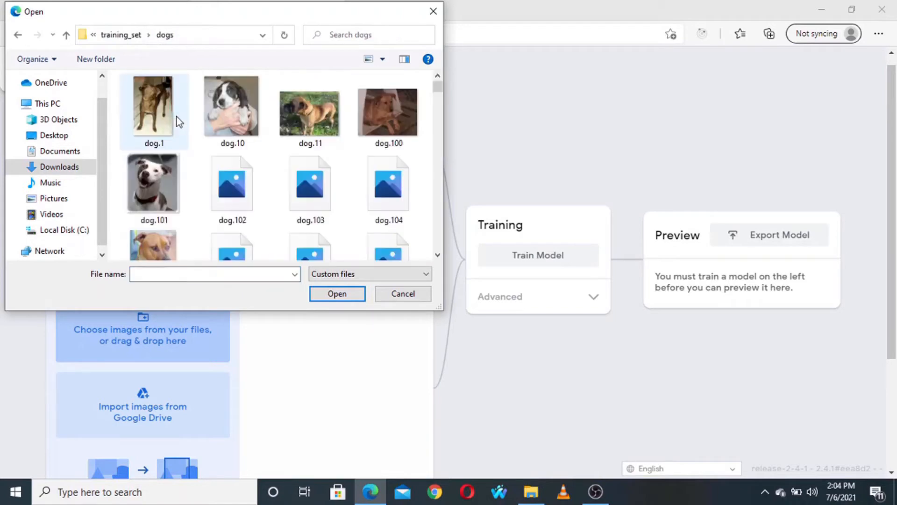
pyautogui.click(159, 117)
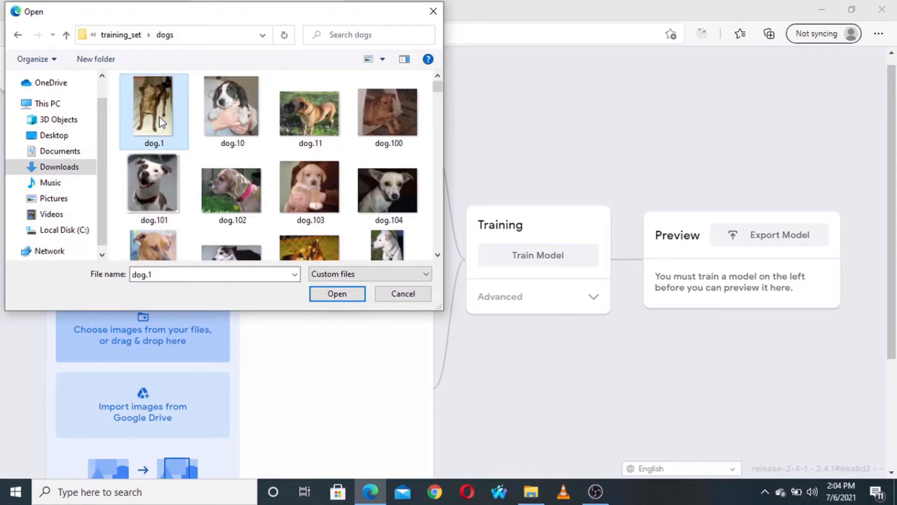
pyautogui.hotkey('ctrl', 'a')
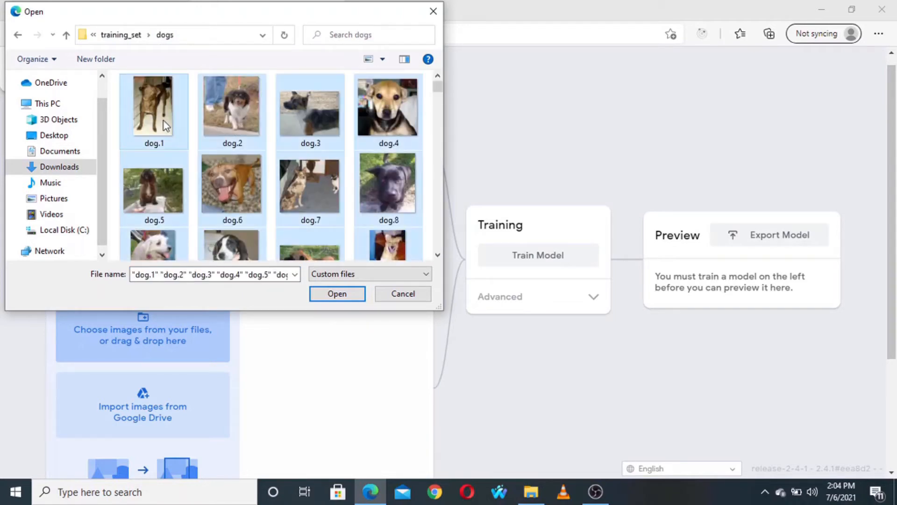
pyautogui.click(337, 293)
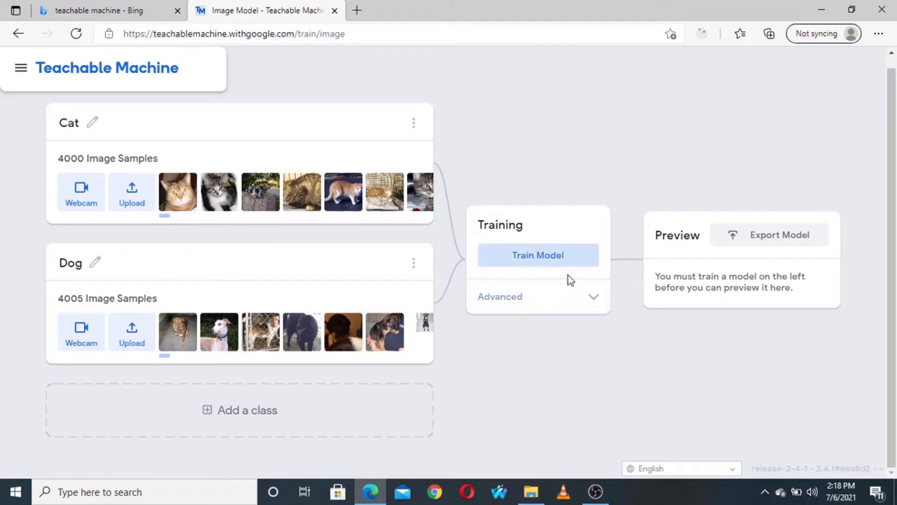
# - Expand the advanced training settings and read the explanations of Epochs, Batch Size and Learning Rate
pyautogui.click(593, 299)
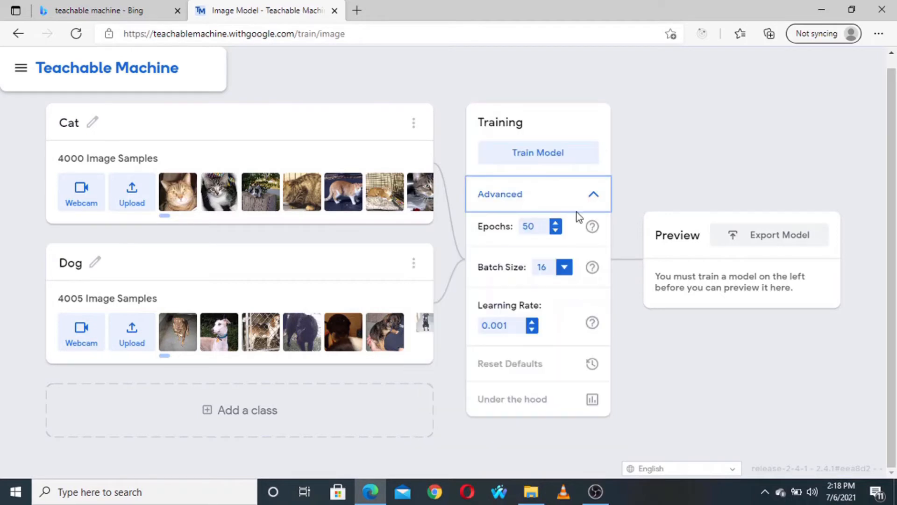
pyautogui.moveTo(605, 229)
pyautogui.moveTo(594, 270)
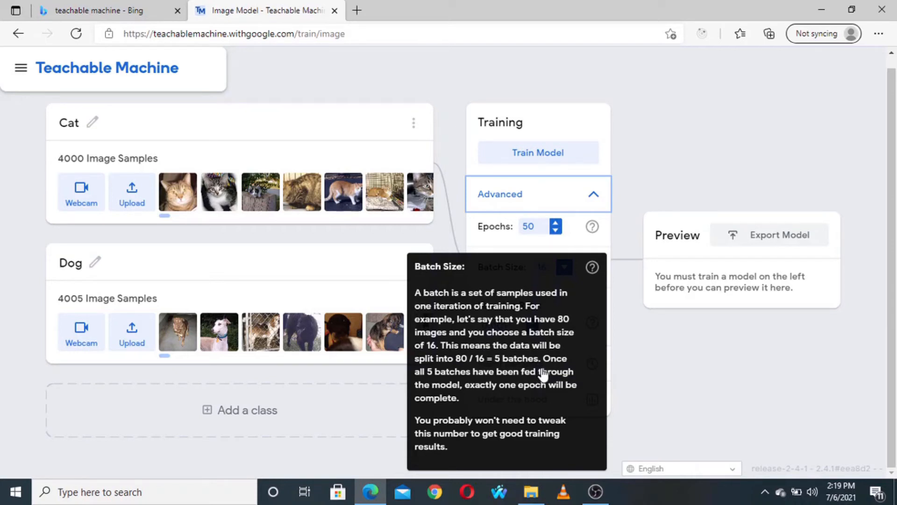
pyautogui.click(592, 267)
pyautogui.moveTo(593, 324)
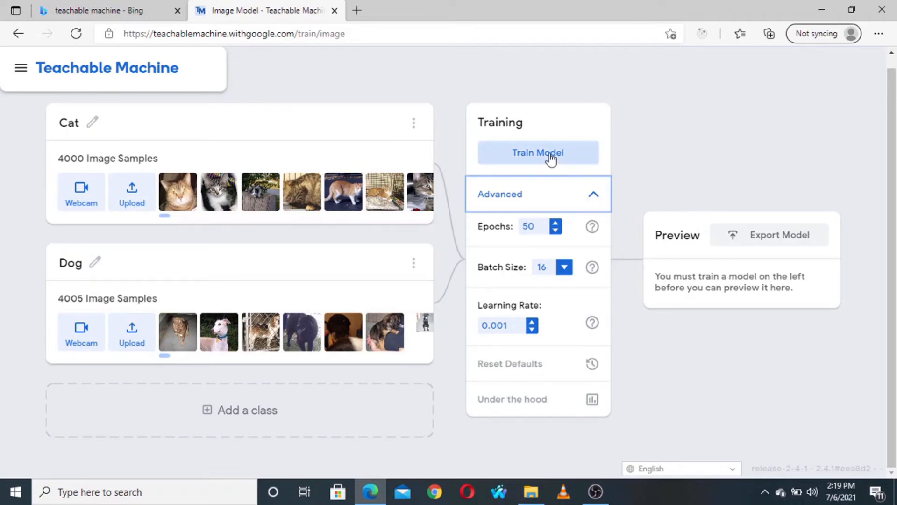
# - Train the model, keep waiting when the page stops responding, and dismiss the camera permission request
pyautogui.click(552, 157)
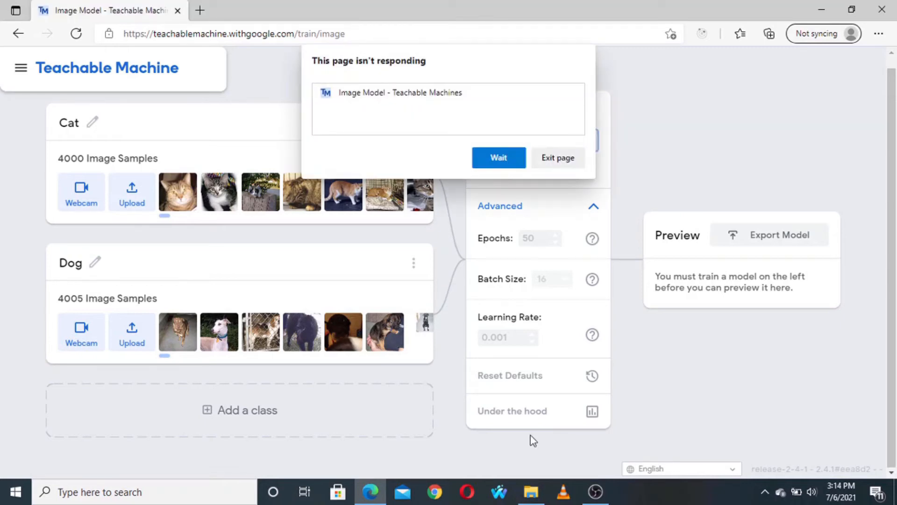
pyautogui.click(510, 150)
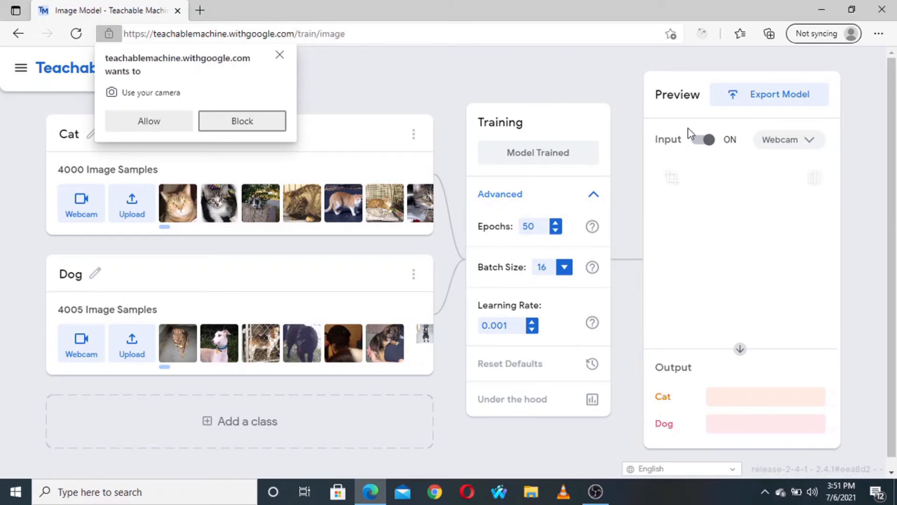
pyautogui.click(279, 55)
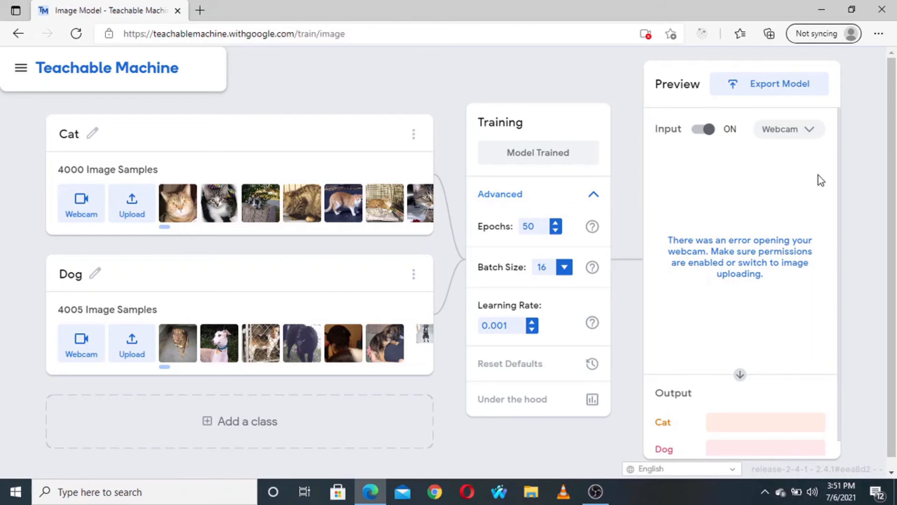
# - Switch the preview input of the trained model from Webcam to File
pyautogui.click(806, 132)
pyautogui.click(784, 167)
pyautogui.click(805, 133)
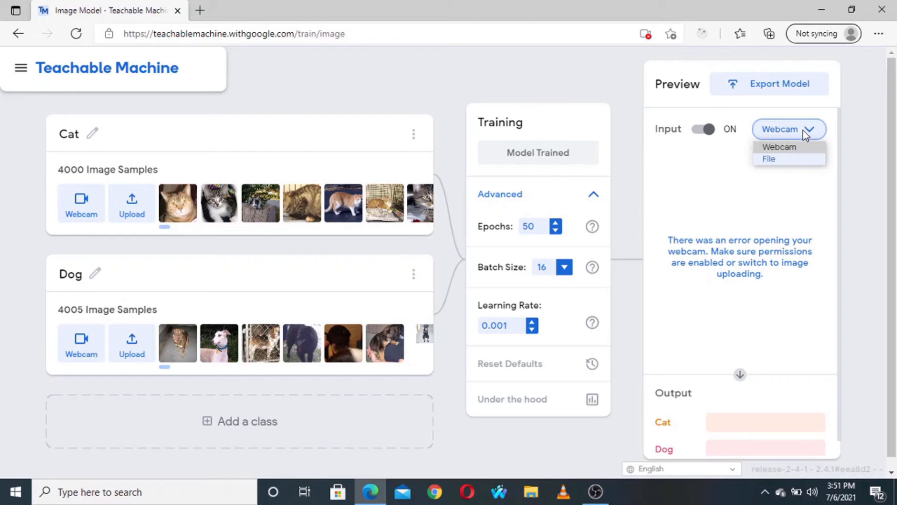
pyautogui.click(787, 156)
# - Test the model with the image cat.4006 from the cats folder of test_set and check the predicted class
pyautogui.click(739, 187)
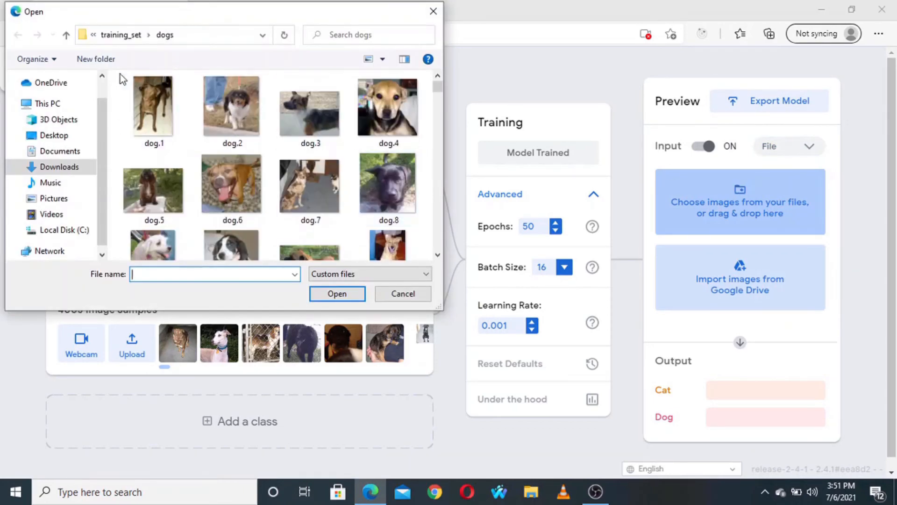
pyautogui.click(119, 39)
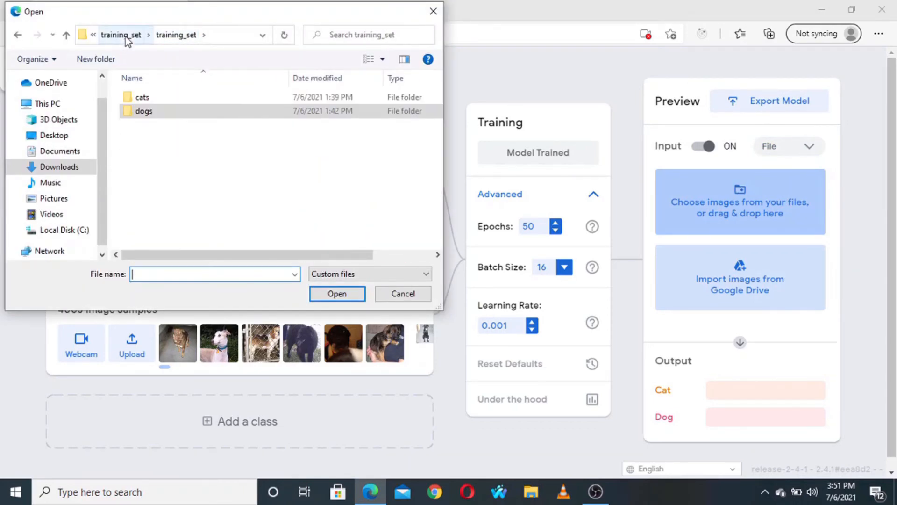
pyautogui.click(123, 37)
pyautogui.click(107, 41)
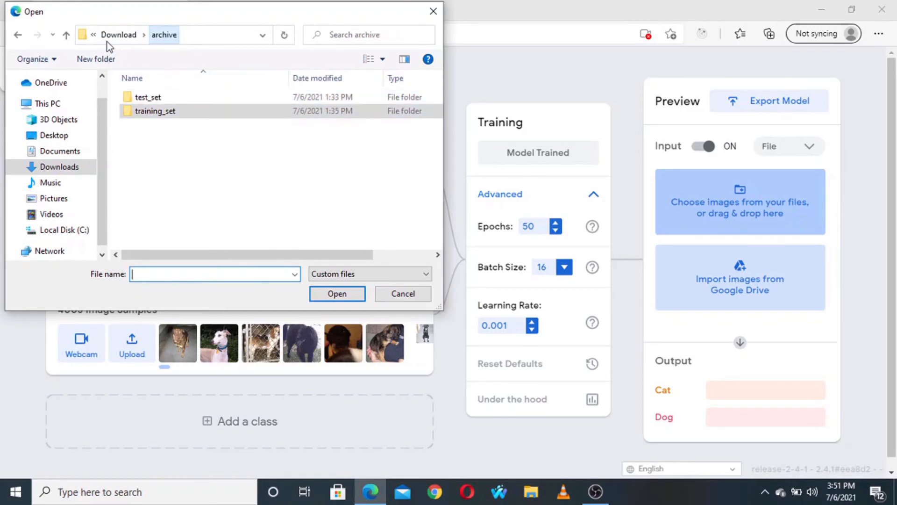
pyautogui.doubleClick(154, 97)
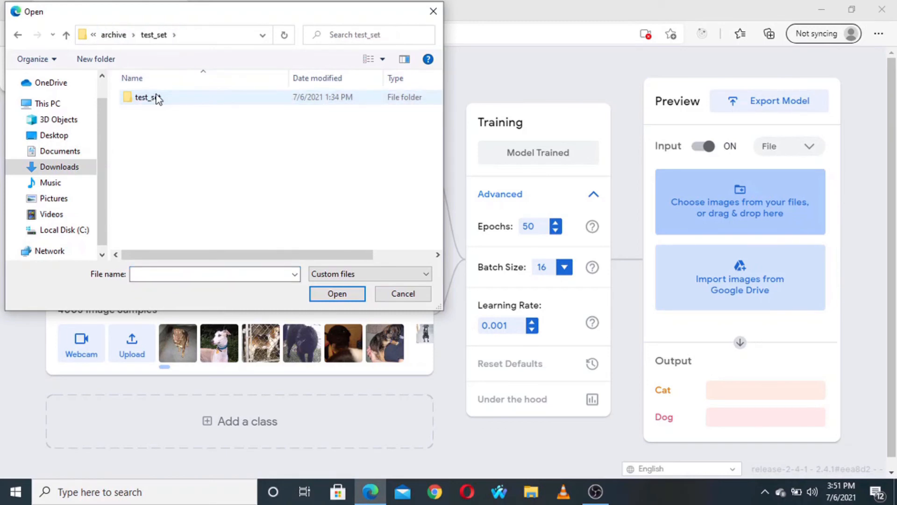
pyautogui.doubleClick(157, 97)
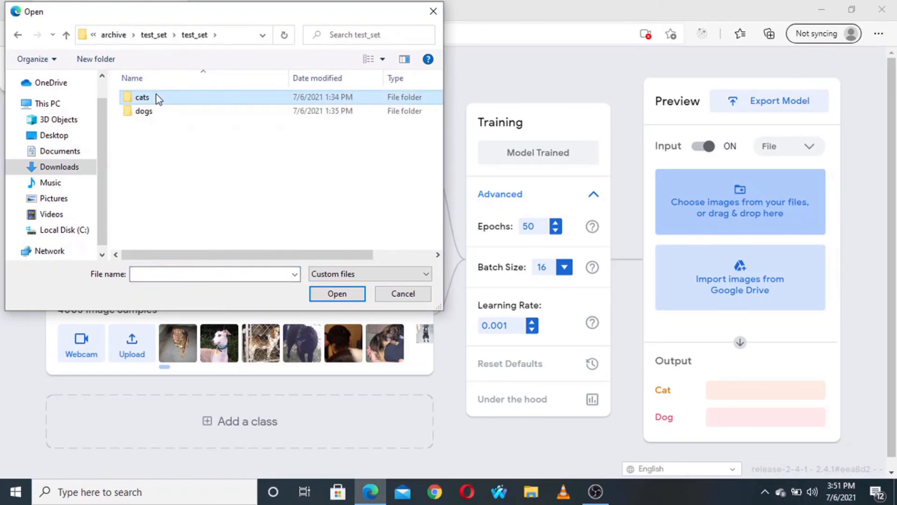
pyautogui.doubleClick(157, 104)
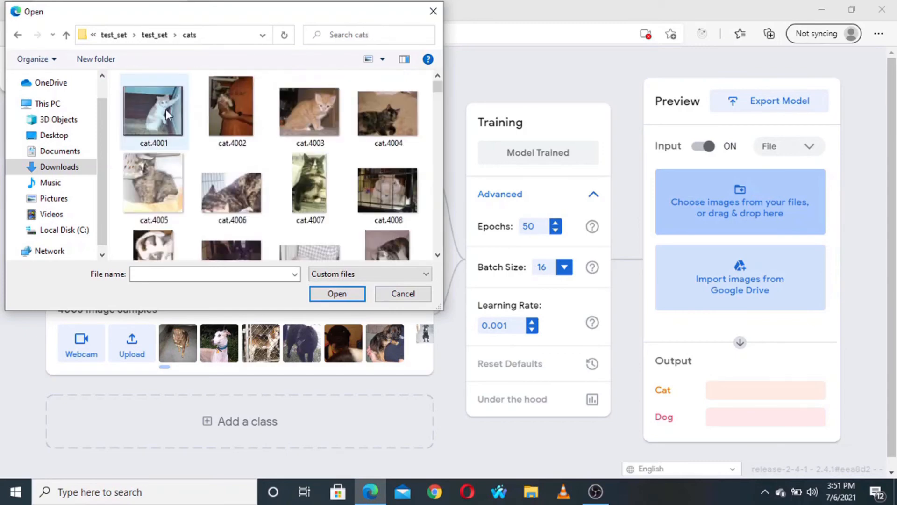
pyautogui.click(246, 216)
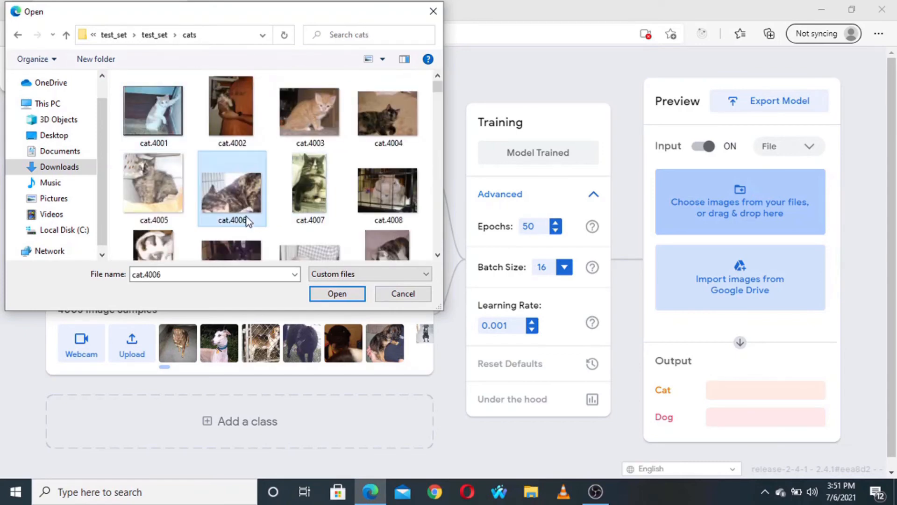
pyautogui.click(334, 295)
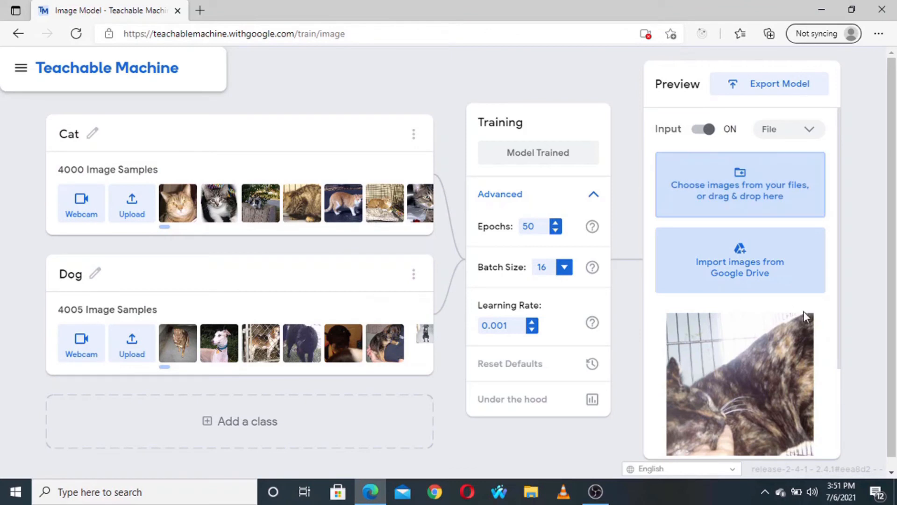
pyautogui.scroll(-3, 803, 310)
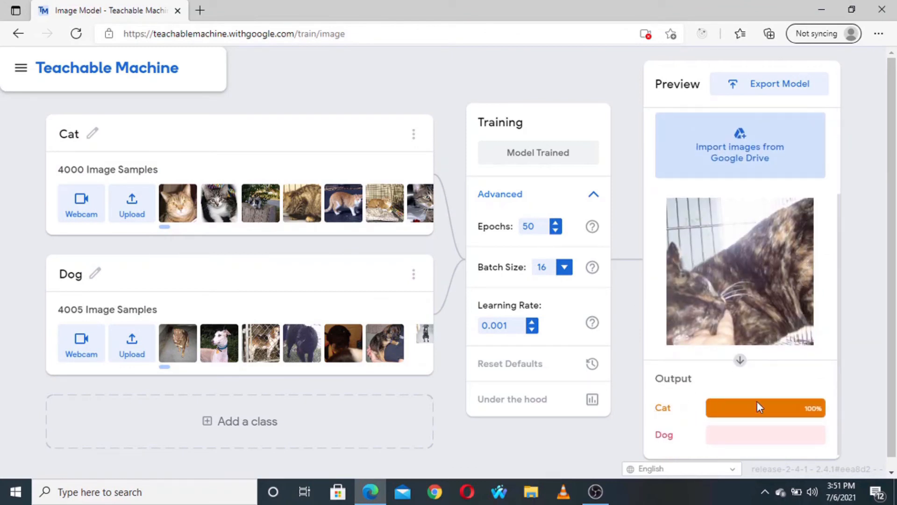
# - Test the model with the image cat.4007 from the same cats folder and check the predicted class
pyautogui.scroll(2, 725, 156)
pyautogui.click(727, 152)
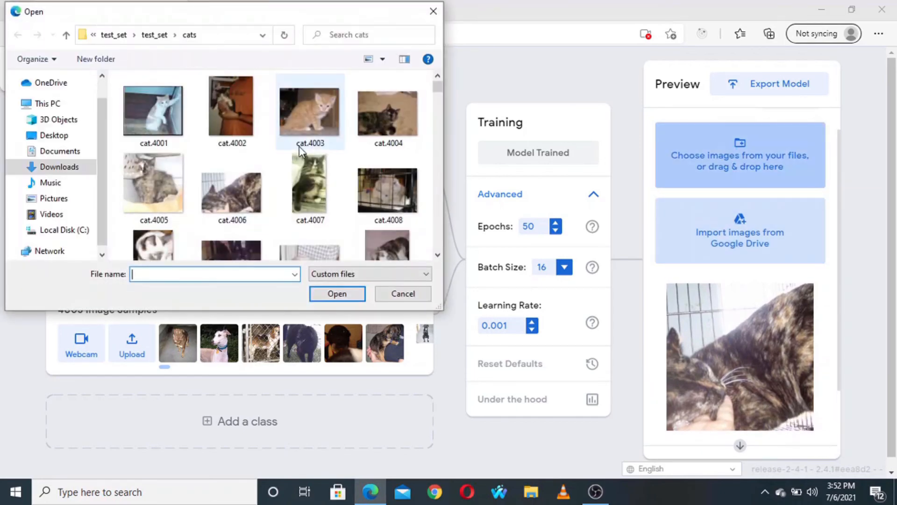
pyautogui.click(315, 170)
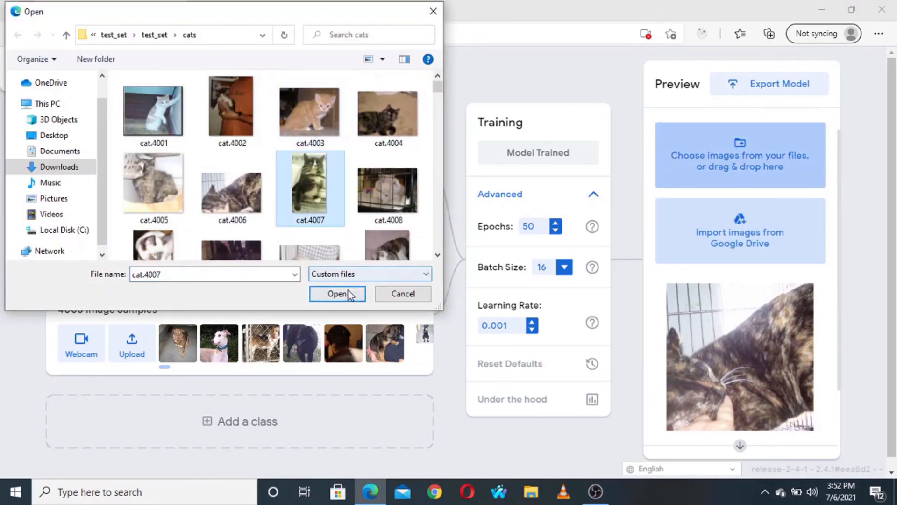
pyautogui.click(349, 293)
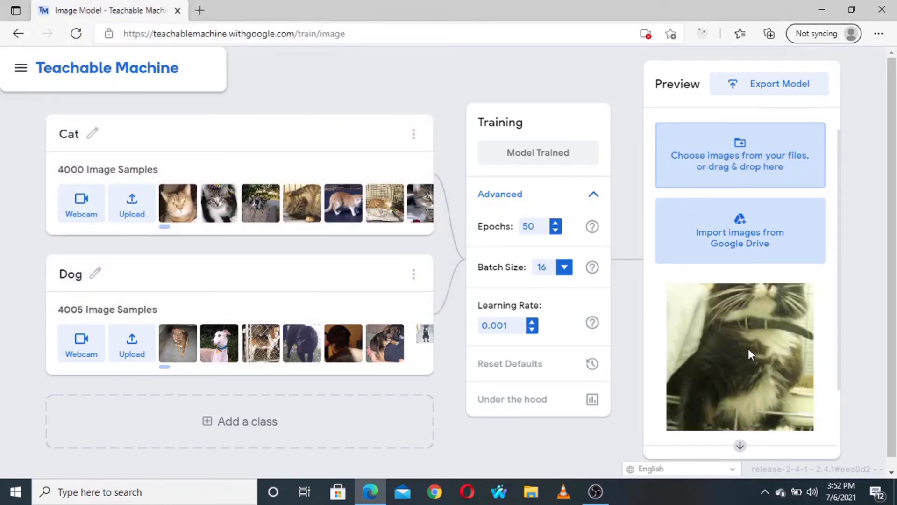
pyautogui.scroll(-2, 748, 354)
pyautogui.scroll(2, 748, 349)
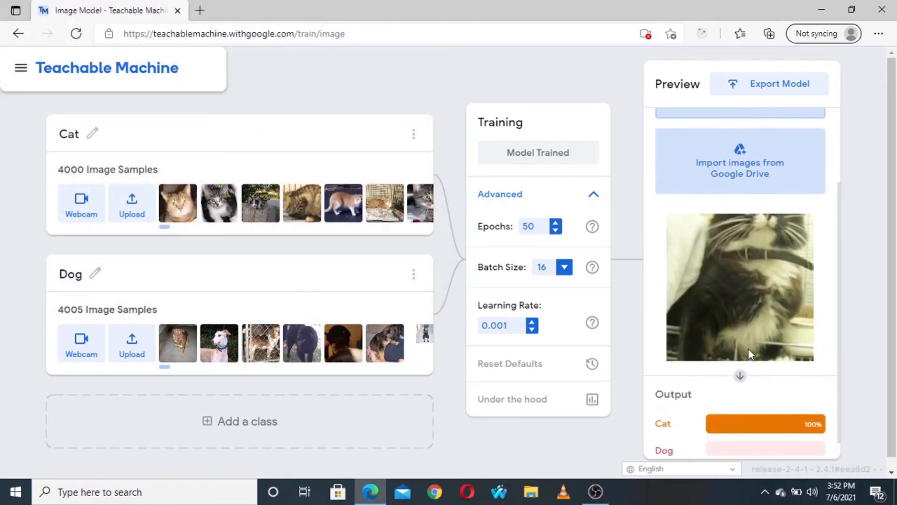
# - Test the model with the image dog.4002 from the dogs folder of test_set and check the predicted class
pyautogui.hotkey('ctrl', '-')
pyautogui.hotkey('ctrl', '-')
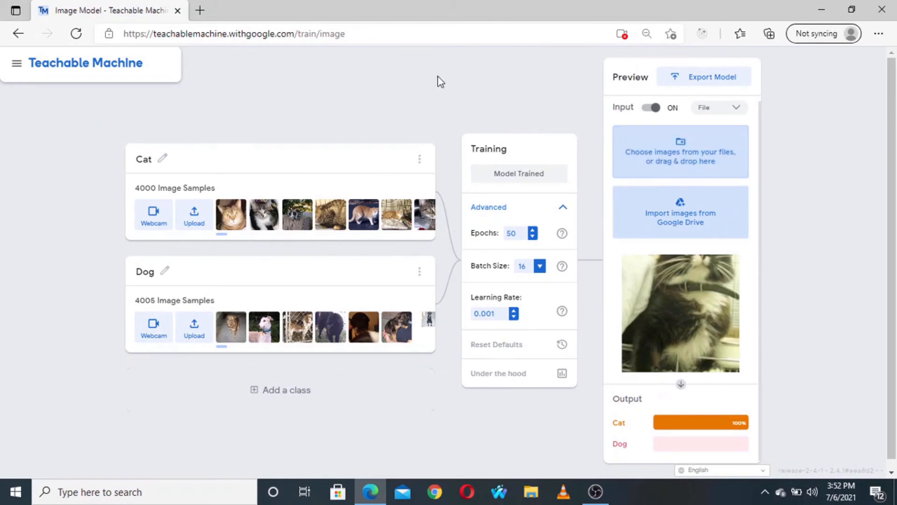
pyautogui.click(682, 149)
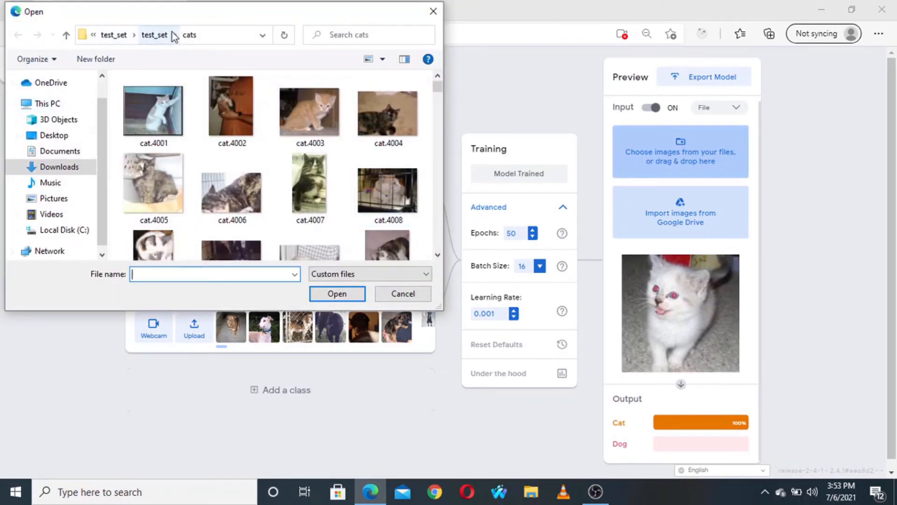
pyautogui.click(145, 35)
pyautogui.doubleClick(139, 111)
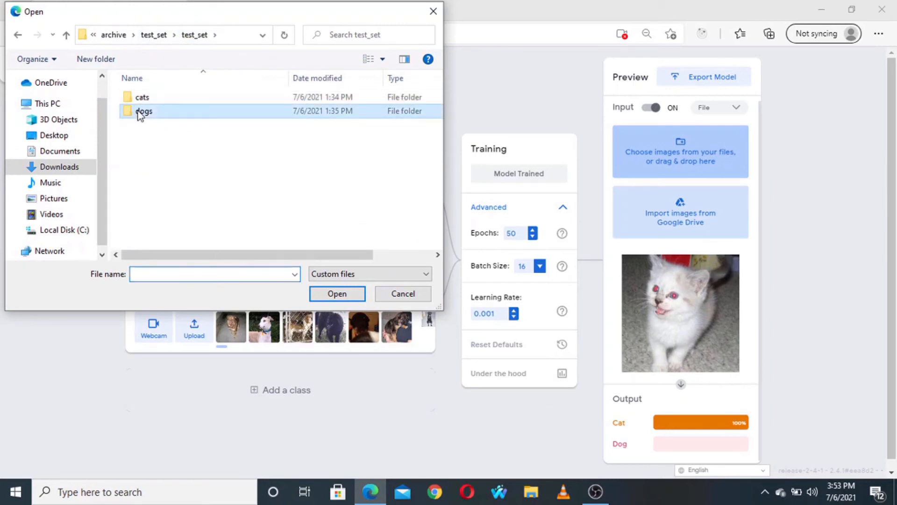
pyautogui.click(230, 108)
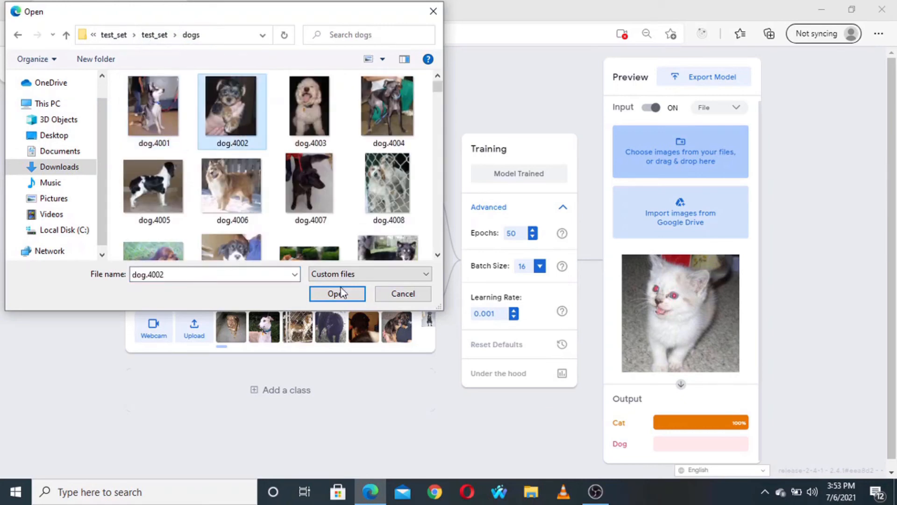
pyautogui.click(338, 294)
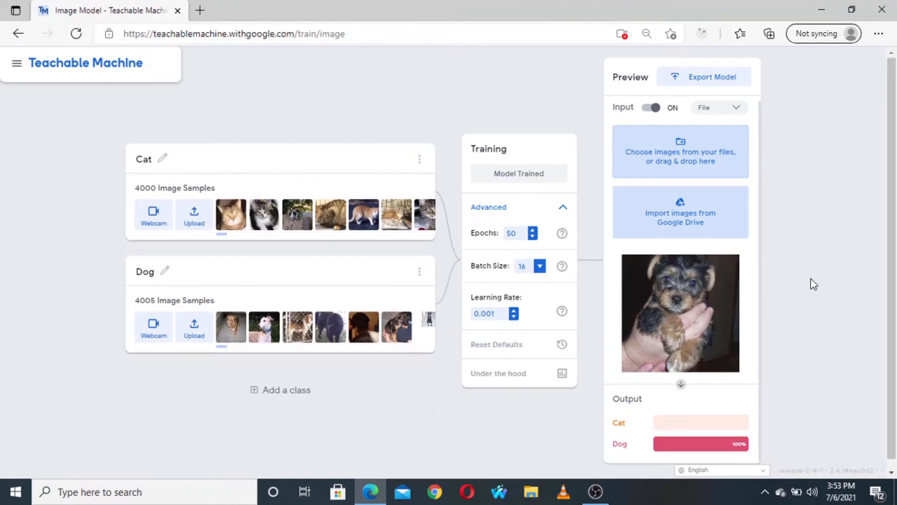
# - Test the model with the images dog.4008 and dog.4027 from the same dogs folder, one at a time, and check each predicted class
pyautogui.click(657, 136)
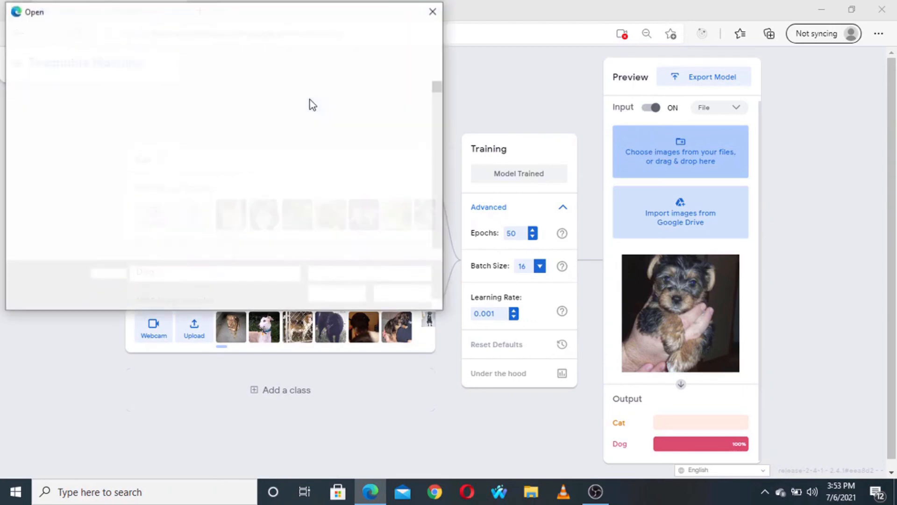
pyautogui.click(365, 185)
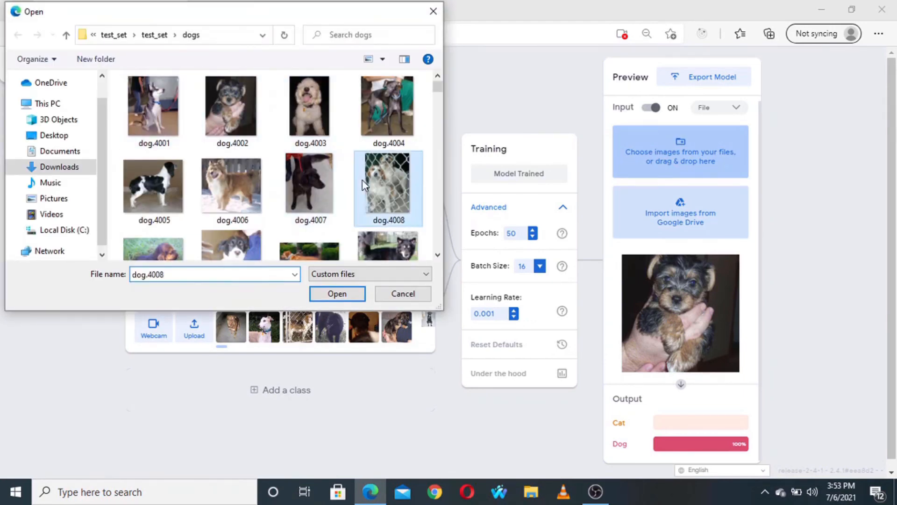
pyautogui.click(344, 294)
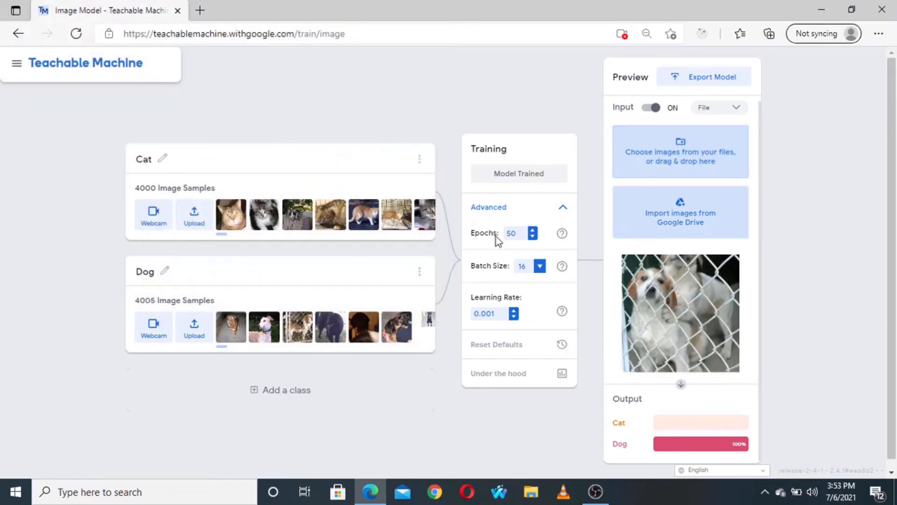
pyautogui.click(655, 169)
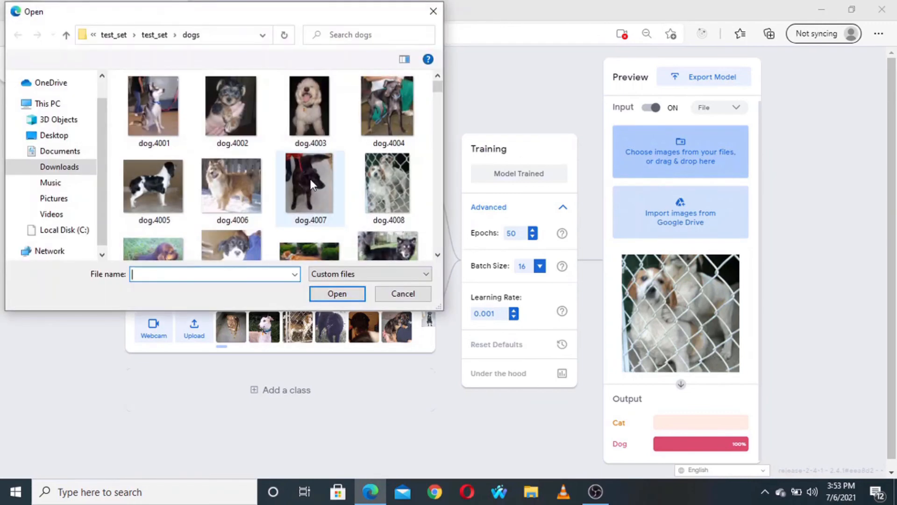
pyautogui.scroll(-5, 311, 185)
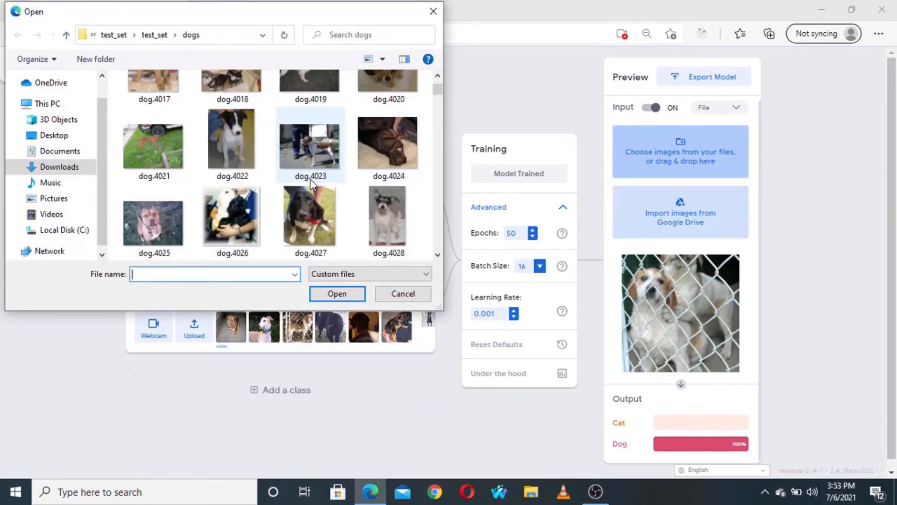
pyautogui.click(309, 215)
pyautogui.click(334, 294)
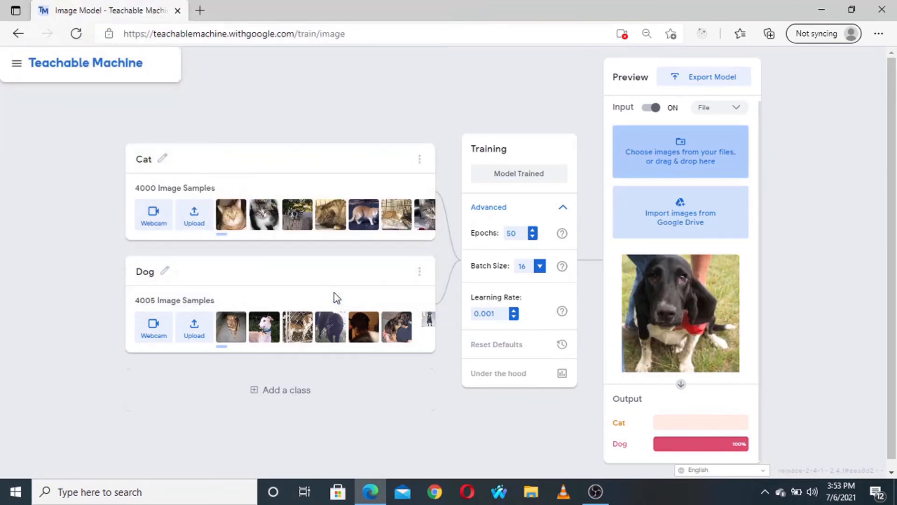
# - Test the model with the dog image directly below dog.4005 in the dogs folder and check the predicted class
pyautogui.click(703, 158)
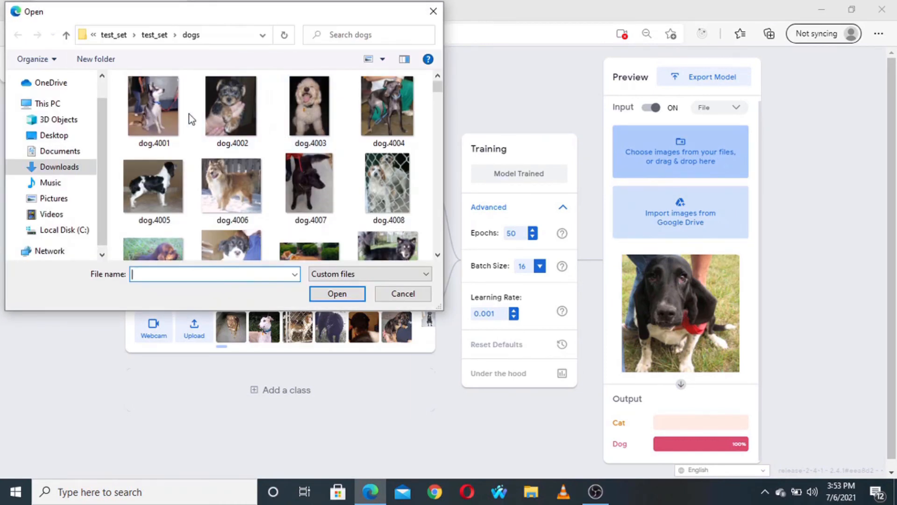
pyautogui.click(159, 115)
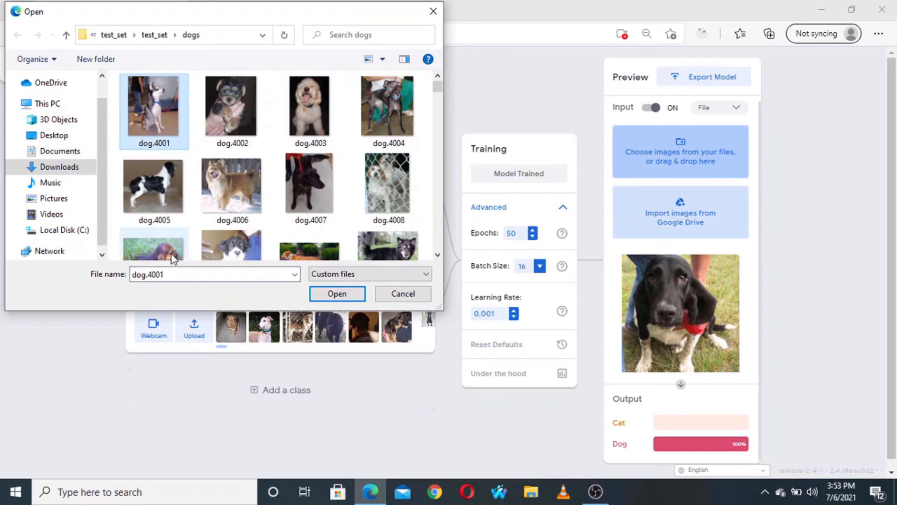
pyautogui.click(172, 254)
pyautogui.click(336, 293)
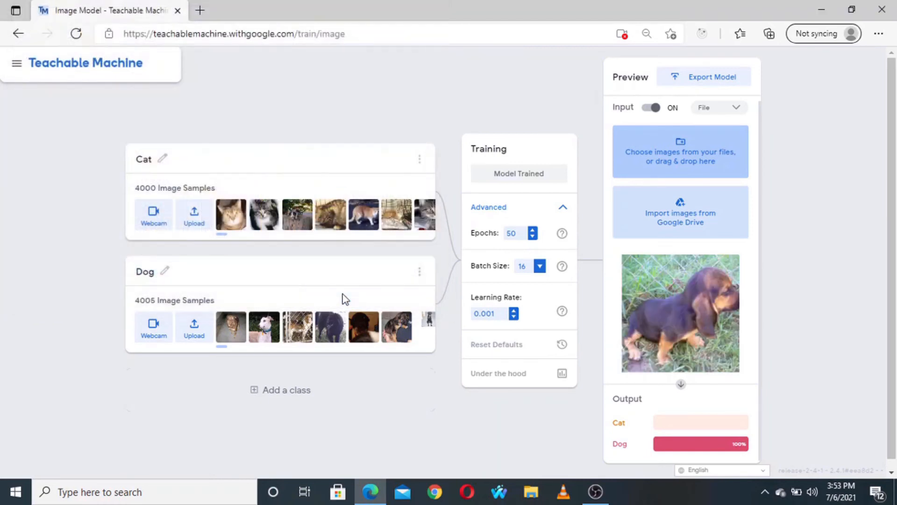
# - Test the model with the image dog.4034 from the dogs folder and check the predicted class
pyautogui.click(699, 166)
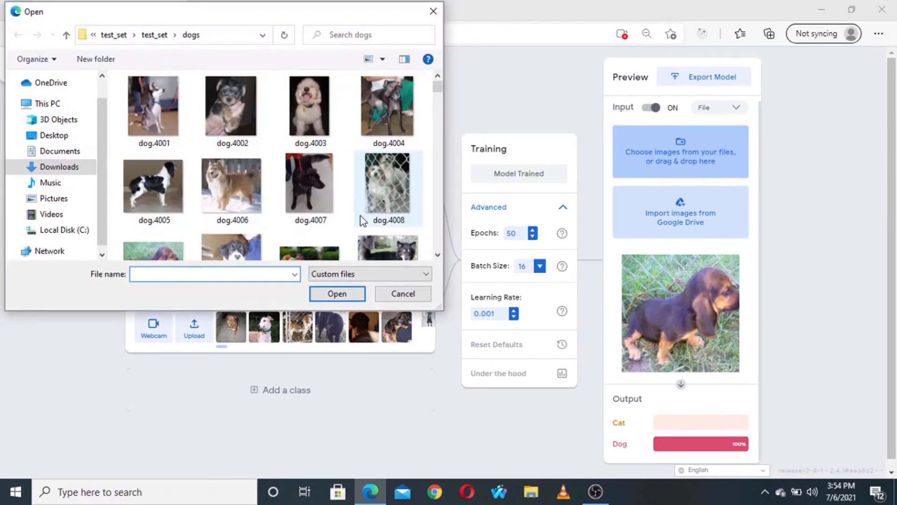
pyautogui.scroll(-1, 361, 216)
pyautogui.scroll(-5, 360, 215)
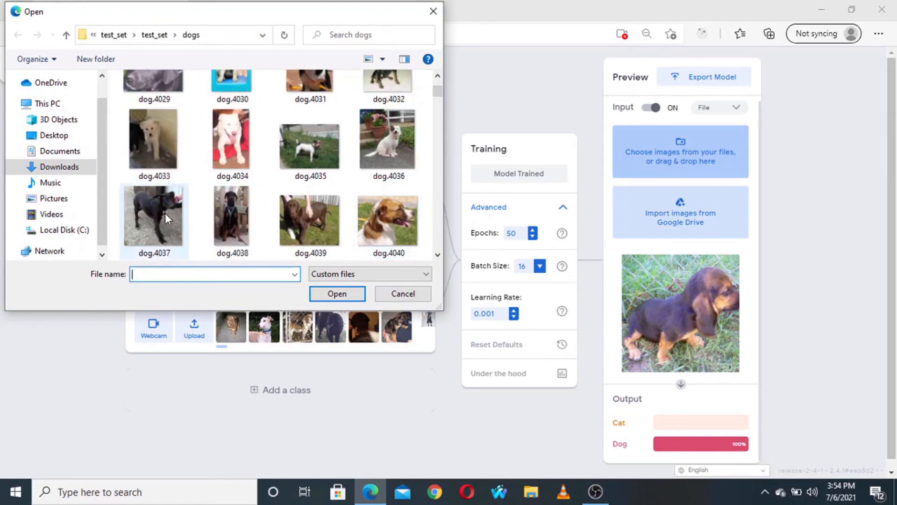
pyautogui.click(382, 195)
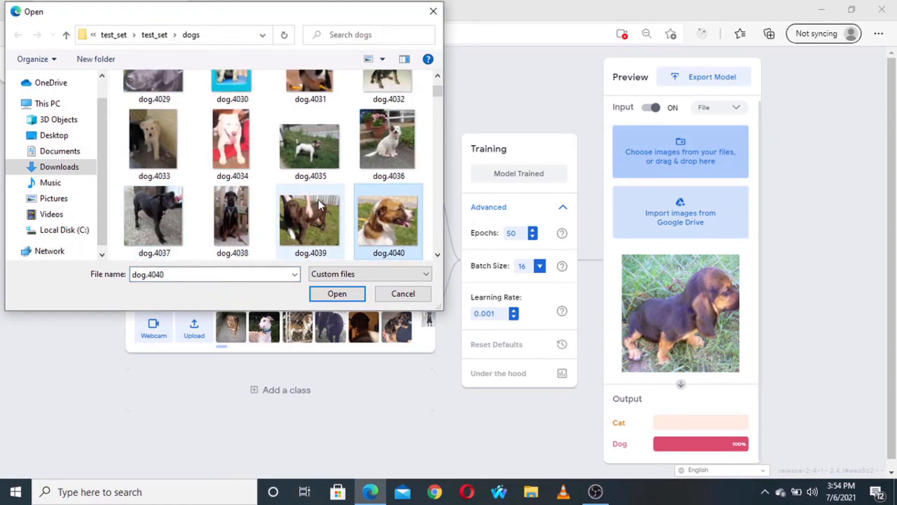
pyautogui.click(260, 143)
pyautogui.click(329, 293)
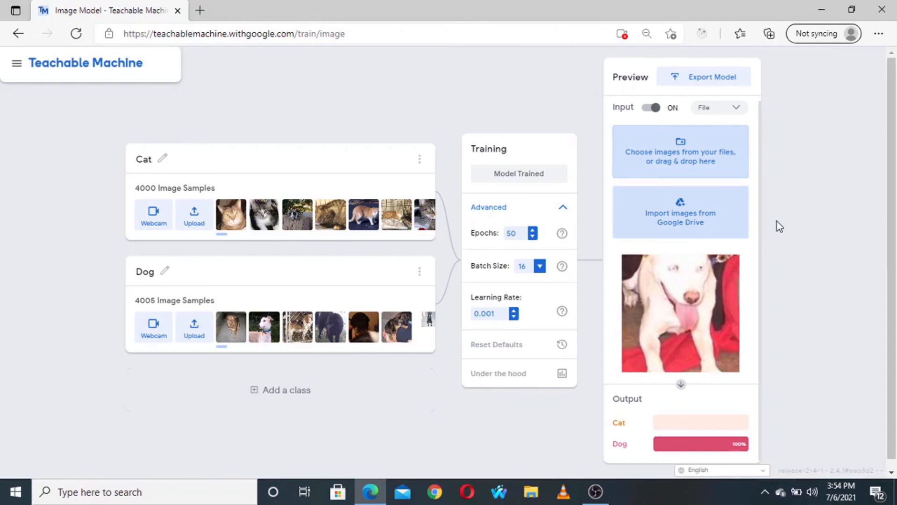
# - Export the trained model in Tensorflow Lite format with floating point conversion and download it
pyautogui.click(713, 79)
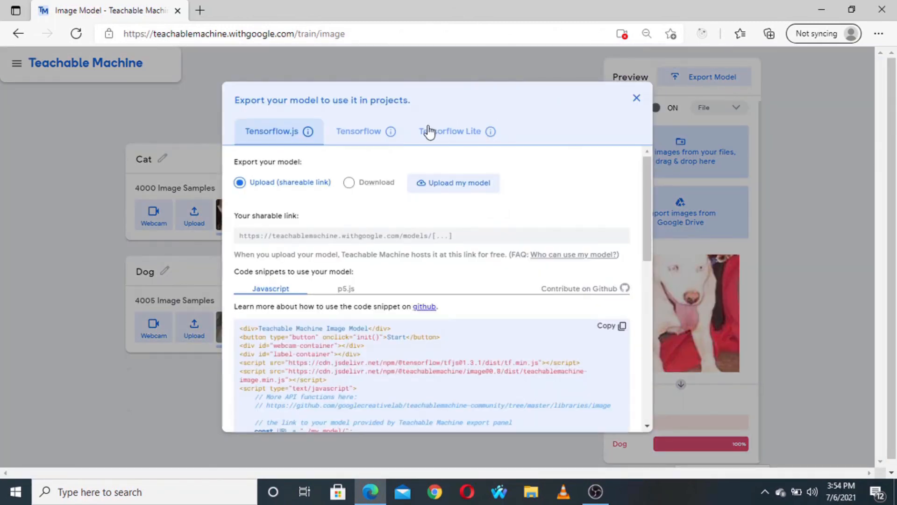
pyautogui.click(443, 134)
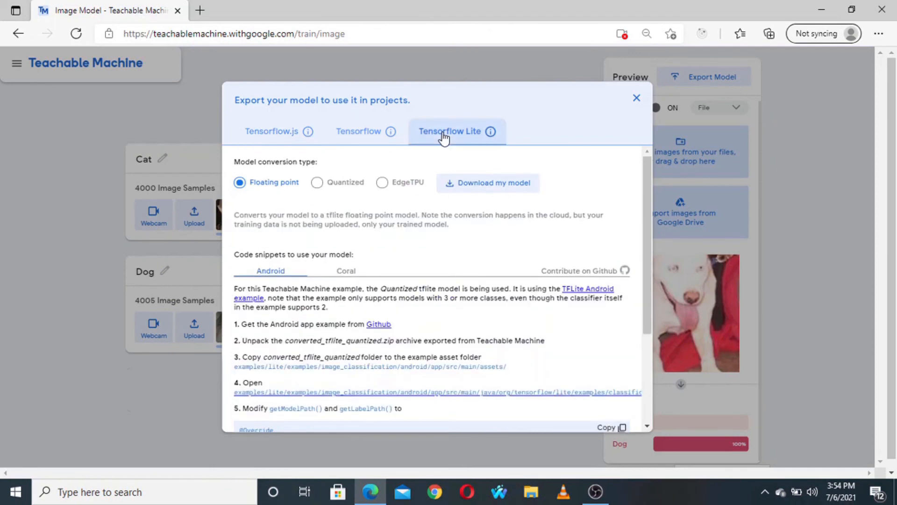
pyautogui.click(482, 193)
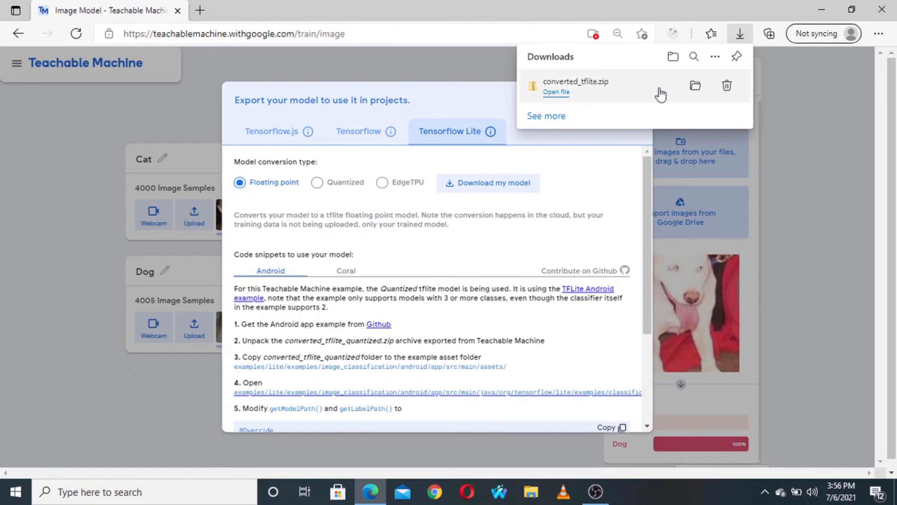
# - Copy labels and model_unquant.tflite out of the downloaded converted_tflite archive into the Download folder
pyautogui.click(693, 86)
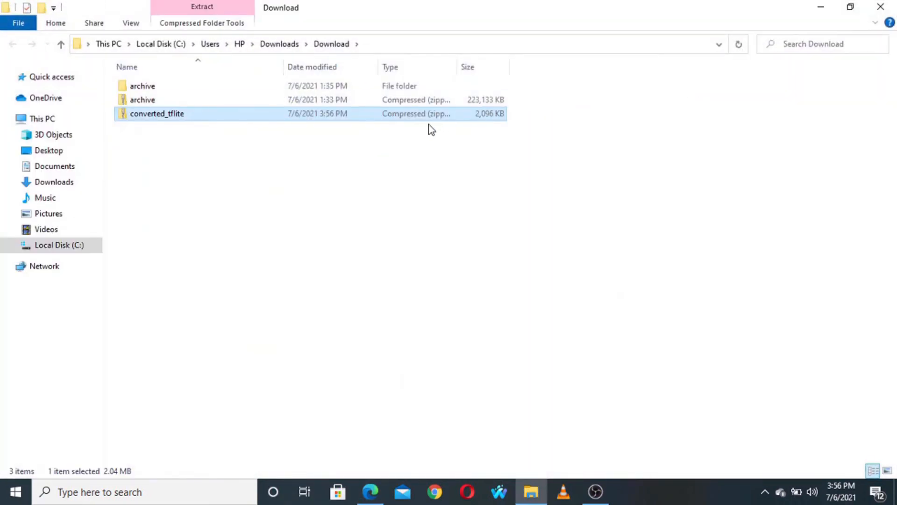
pyautogui.doubleClick(404, 121)
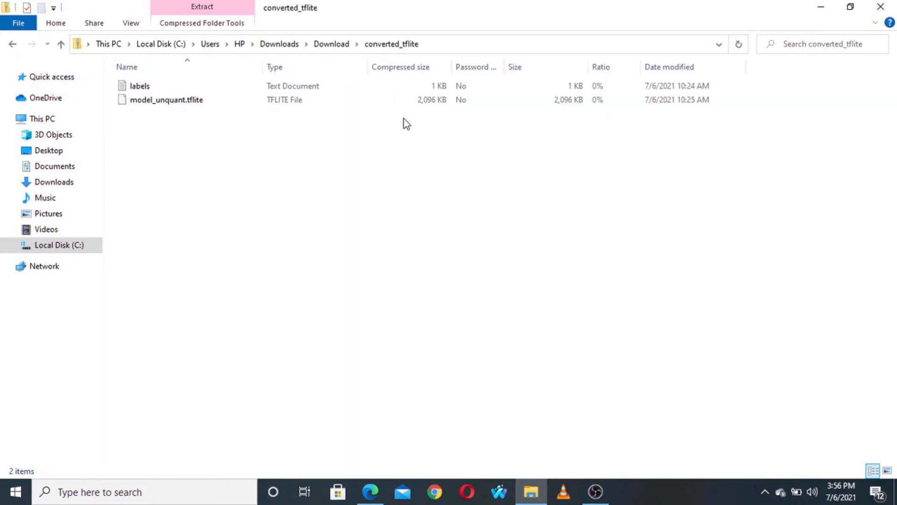
pyautogui.click(214, 86)
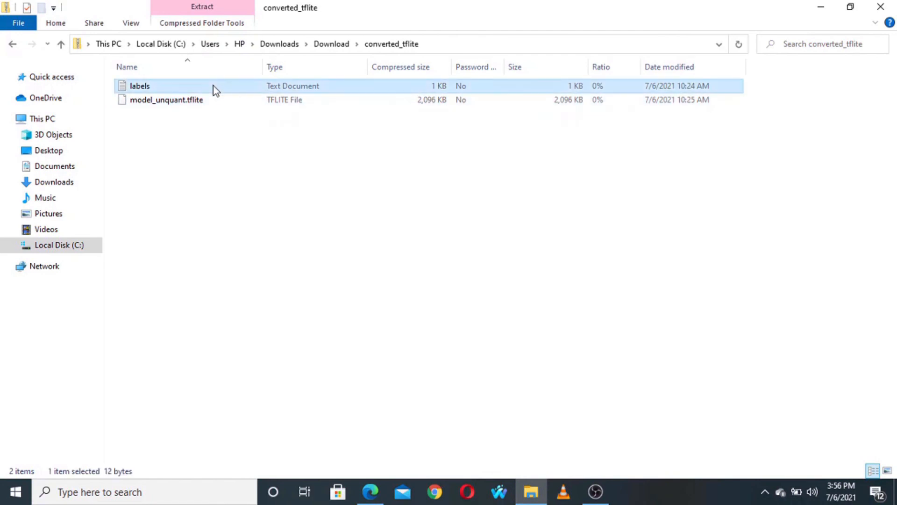
pyautogui.hotkey('ctrl', 'a')
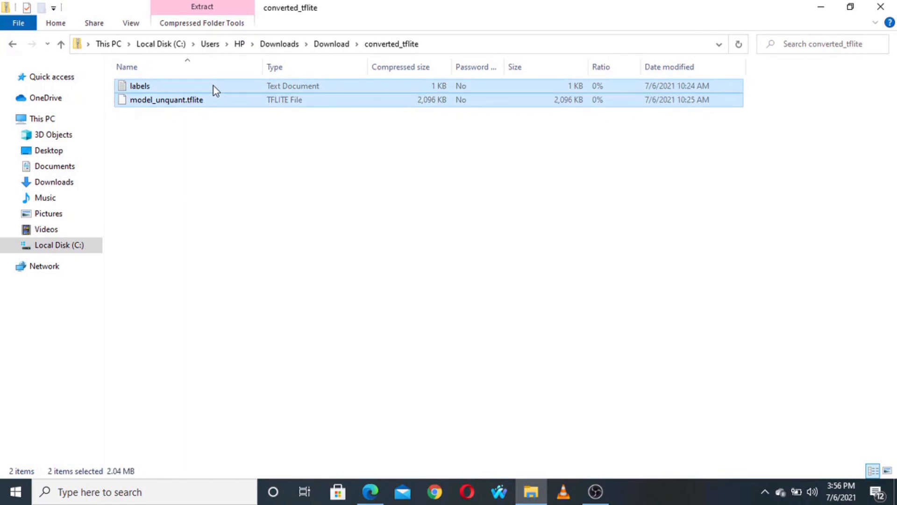
pyautogui.hotkey('alt', 'Left')
pyautogui.hotkey('ctrl', 'v')
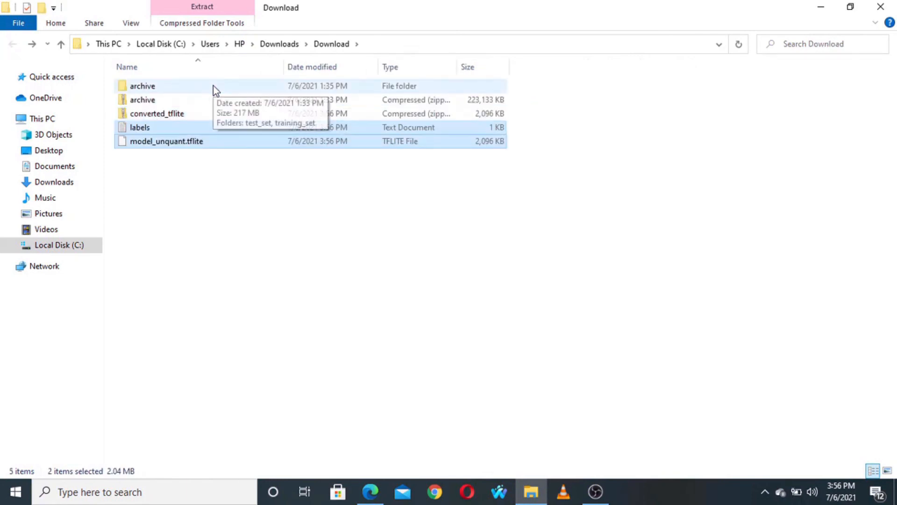
# - View the class names in the extracted labels text file, and close it
pyautogui.doubleClick(206, 133)
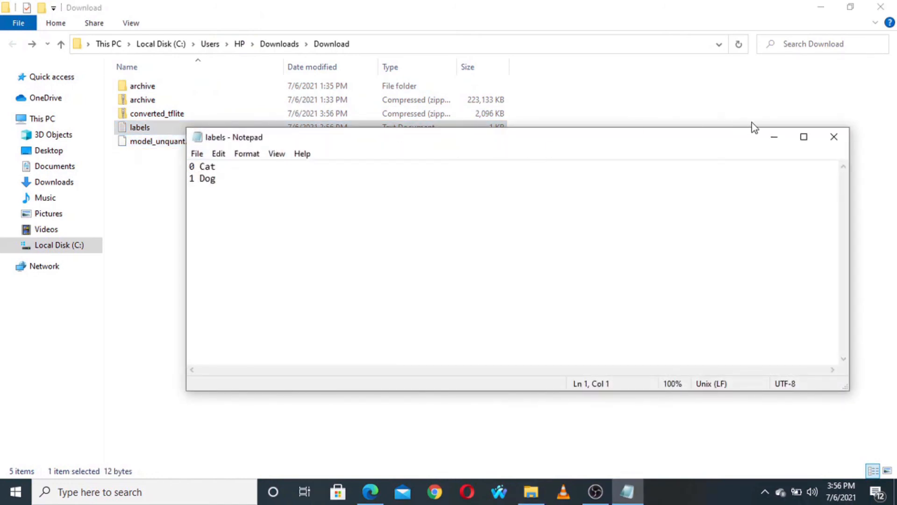
pyautogui.click(834, 138)
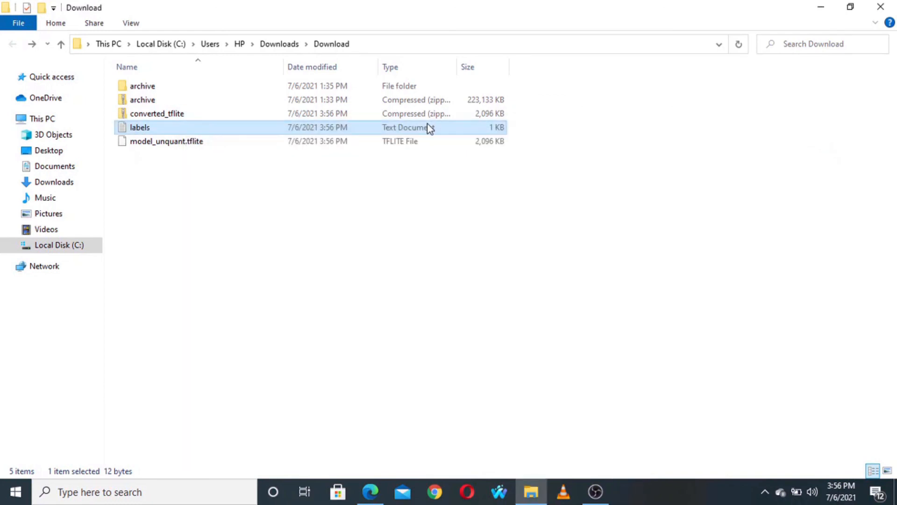